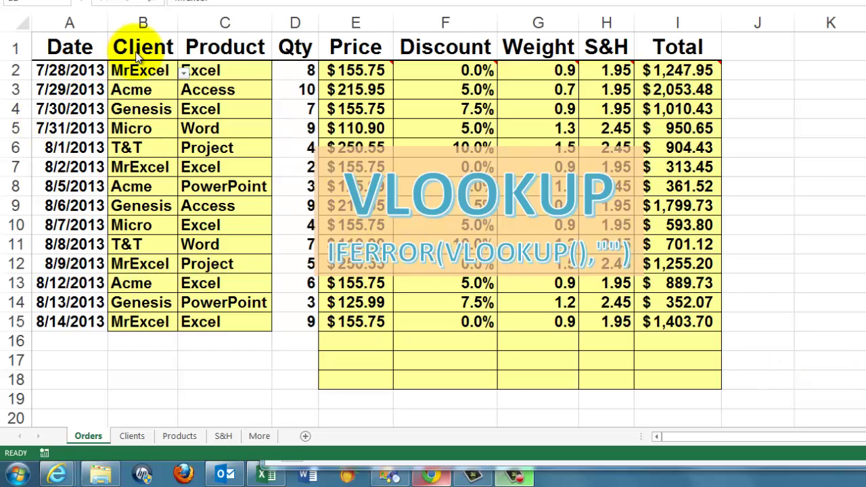
- Pick MrExcel from the in-cell client list in B2, and look over the client table on the Clients sheet
click(134, 71)
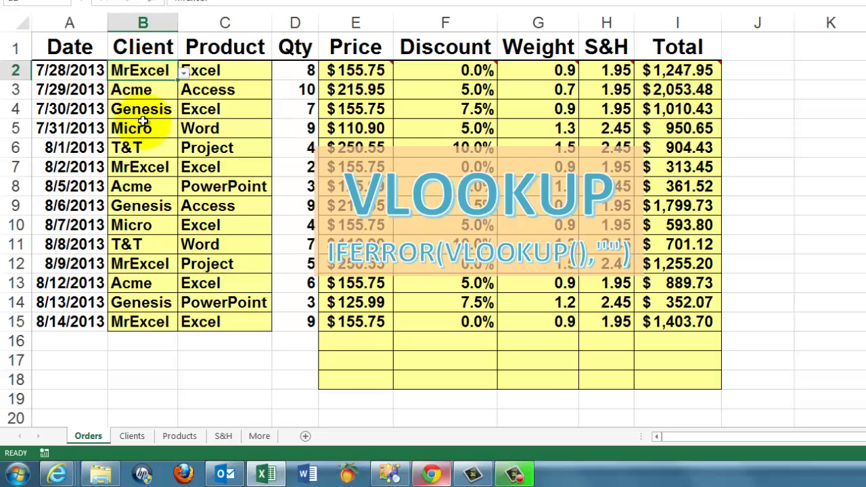
click(184, 72)
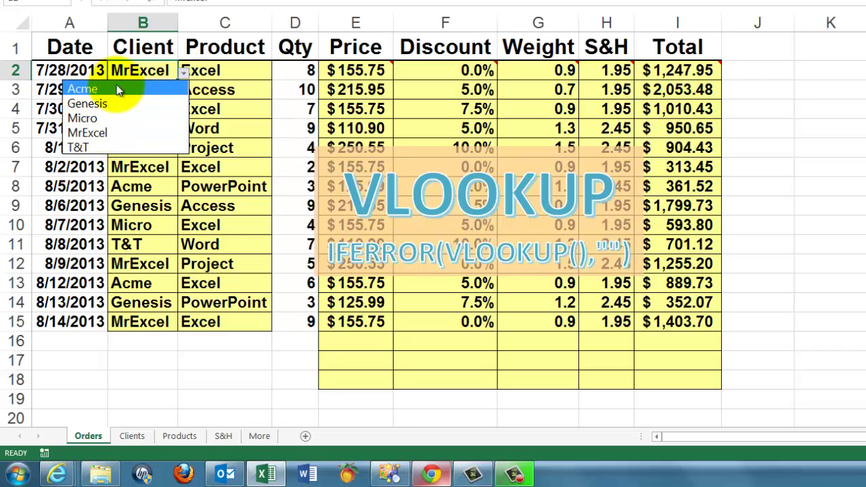
click(99, 133)
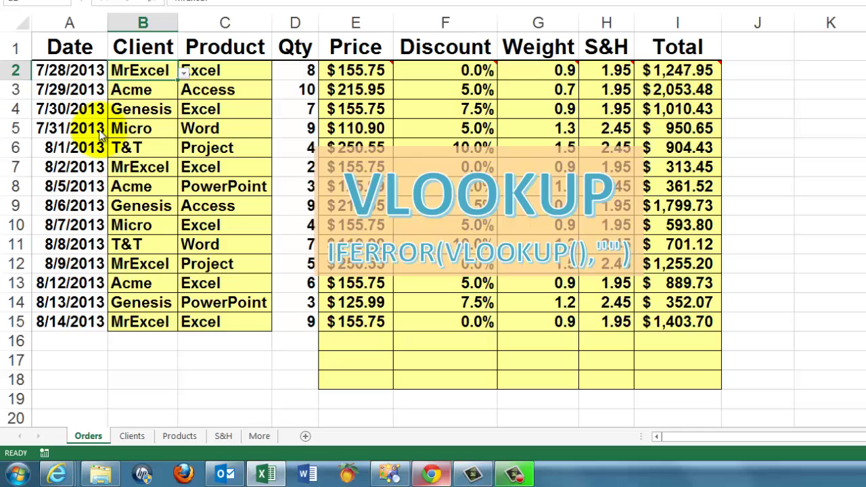
click(134, 435)
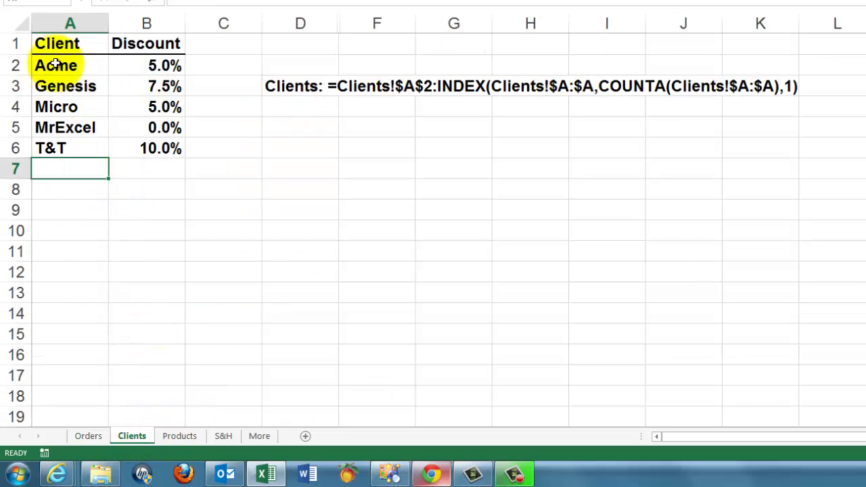
click(90, 435)
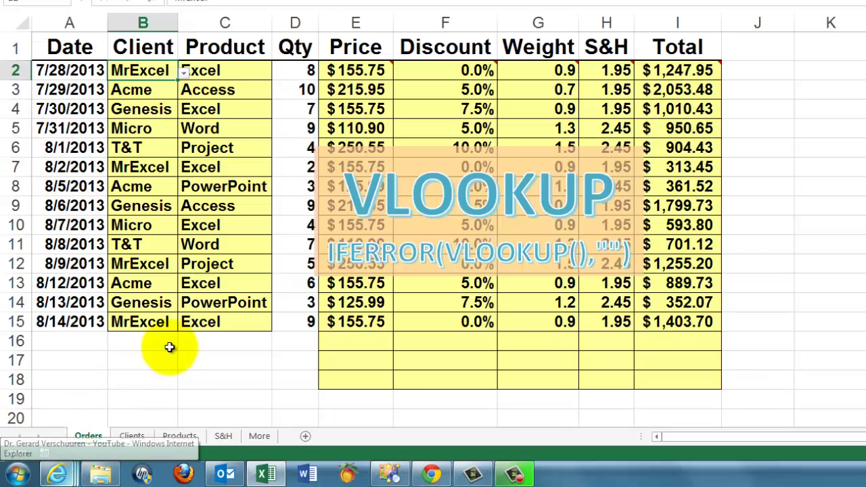
- Pick Excel from the in-cell product list in C2 of the Orders sheet
click(220, 70)
click(277, 74)
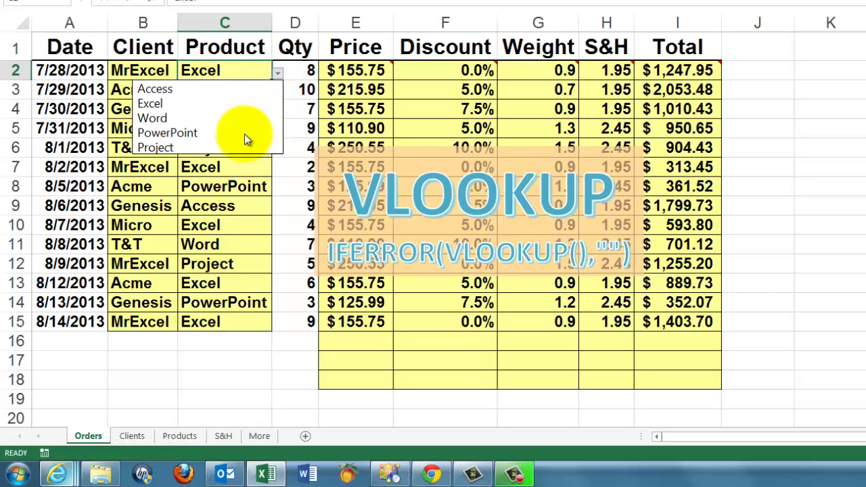
click(156, 103)
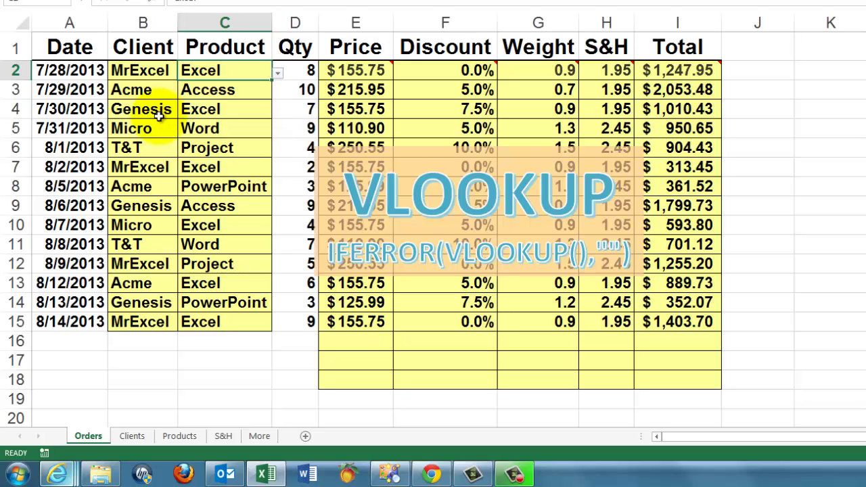
- Look over the lookup tables on the Products and S&H sheets and return to the Orders sheet
click(181, 436)
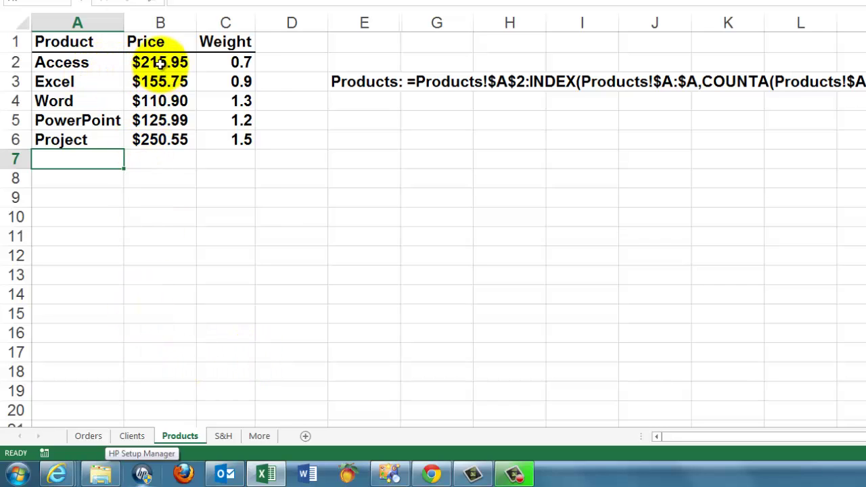
click(224, 437)
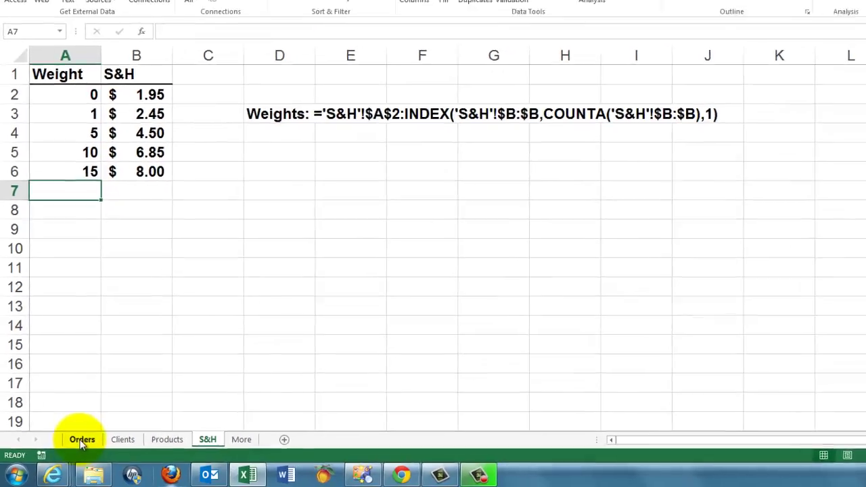
click(91, 435)
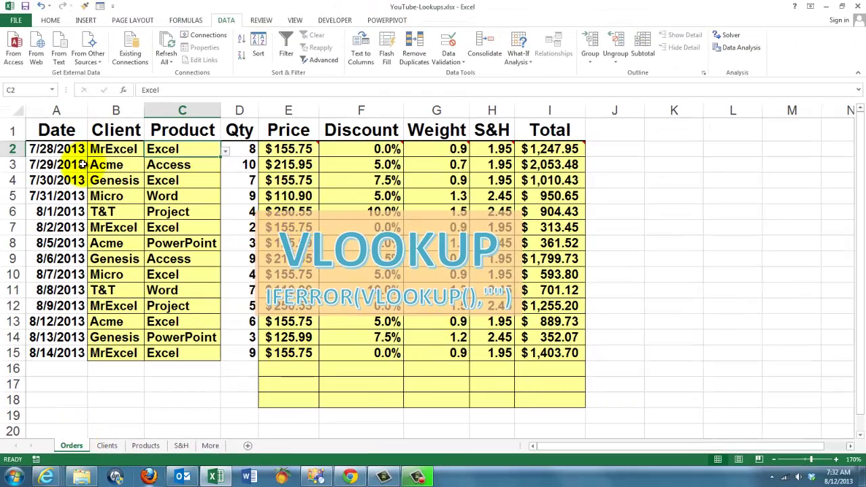
- Select the entire Client column on the Orders sheet
click(119, 150)
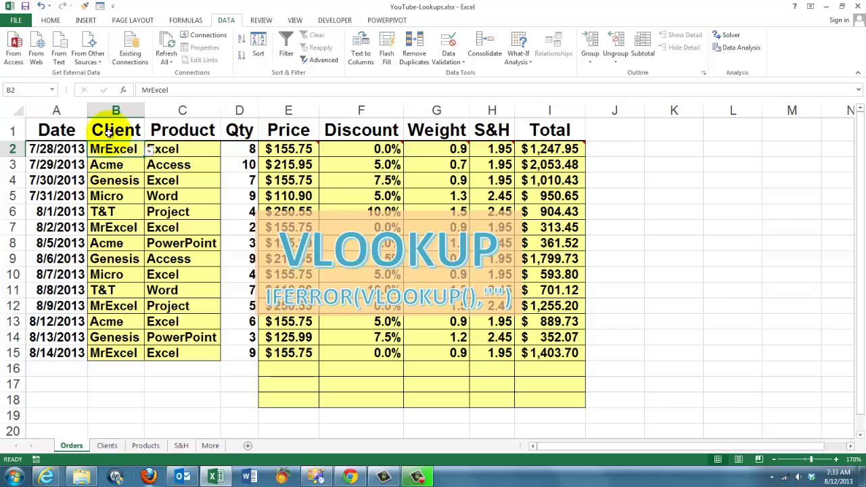
click(117, 110)
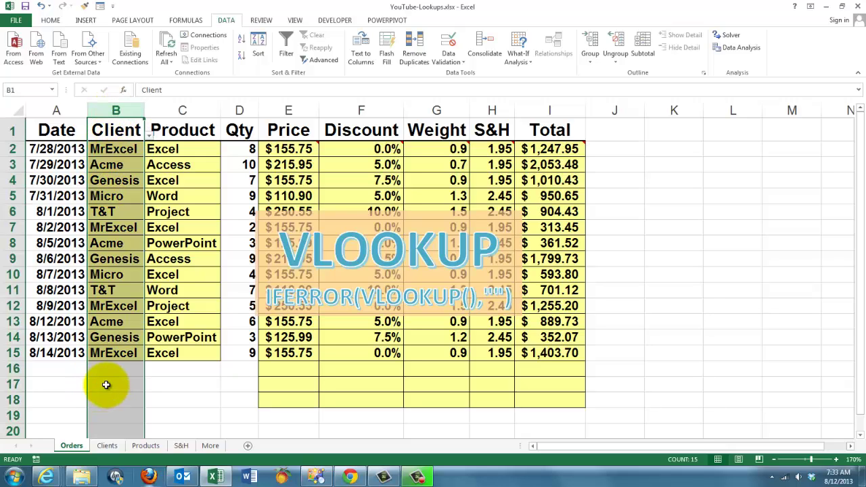
- Examine the reference formula of the Clients name in the Name Manager and the name formula noted on the Products sheet
click(107, 446)
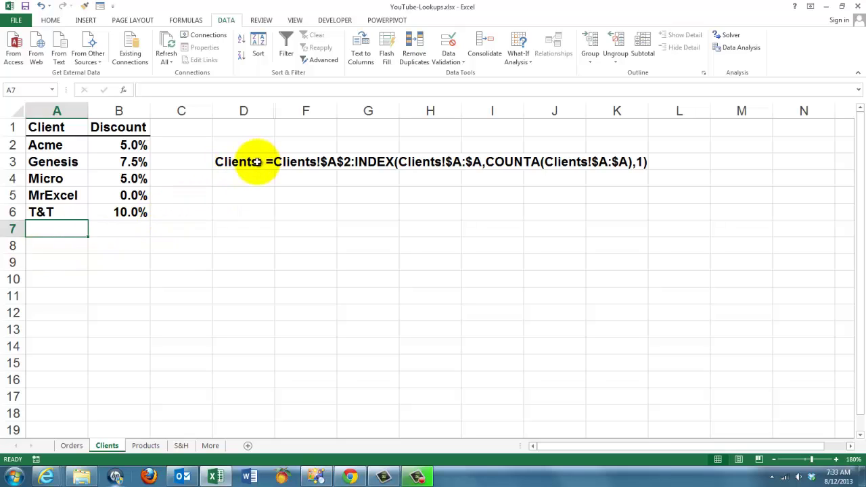
click(187, 24)
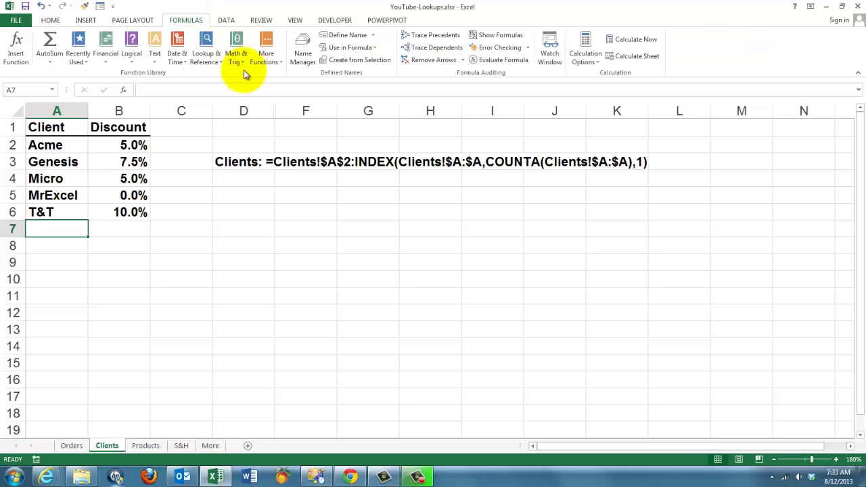
click(305, 48)
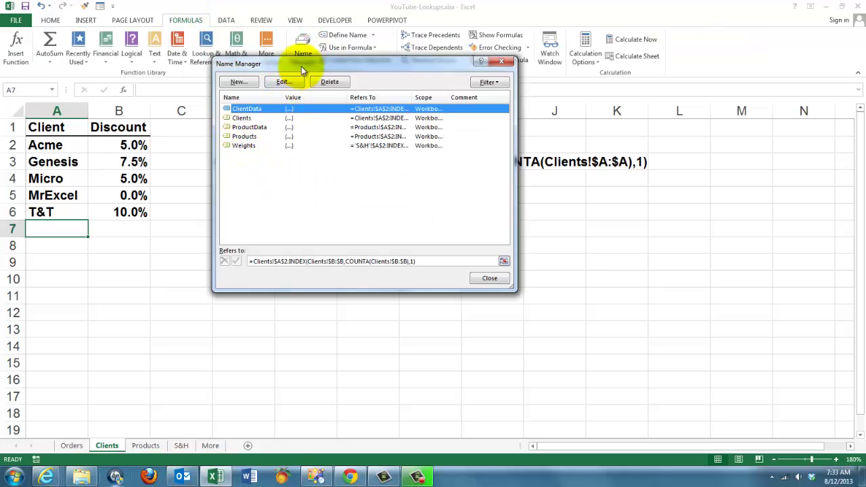
drag(303, 63, 307, 73)
drag(334, 127, 308, 190)
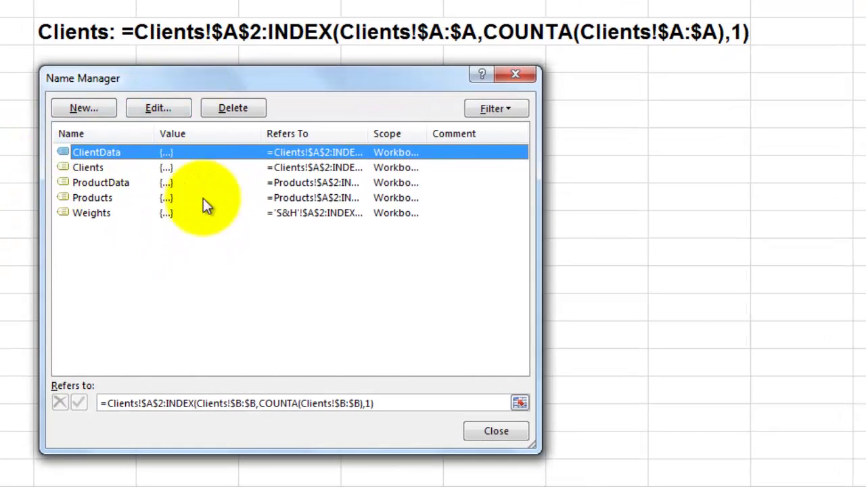
click(91, 168)
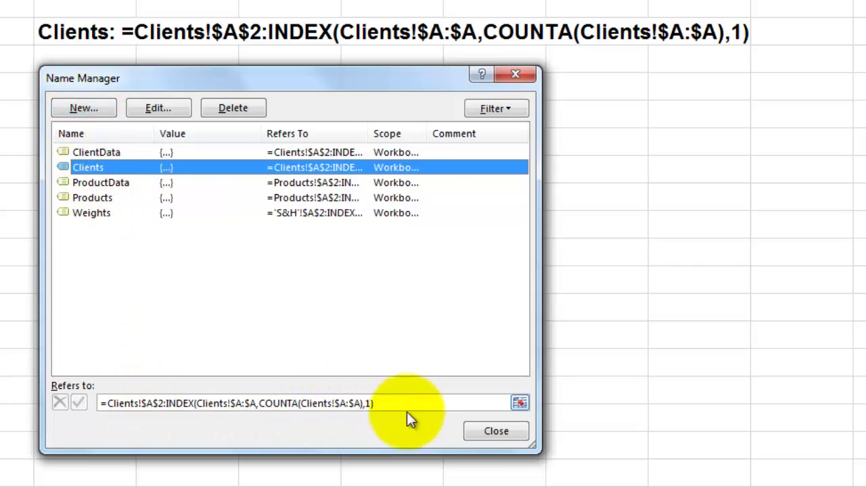
click(493, 432)
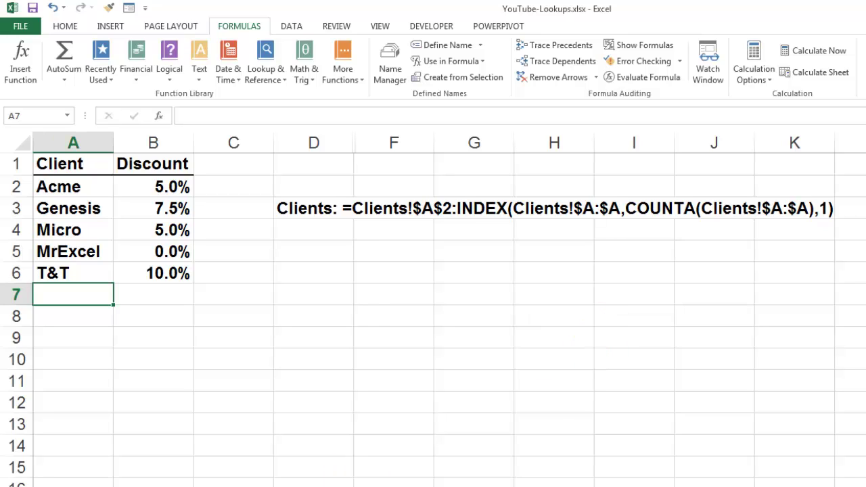
key(ctrl+Page_Down)
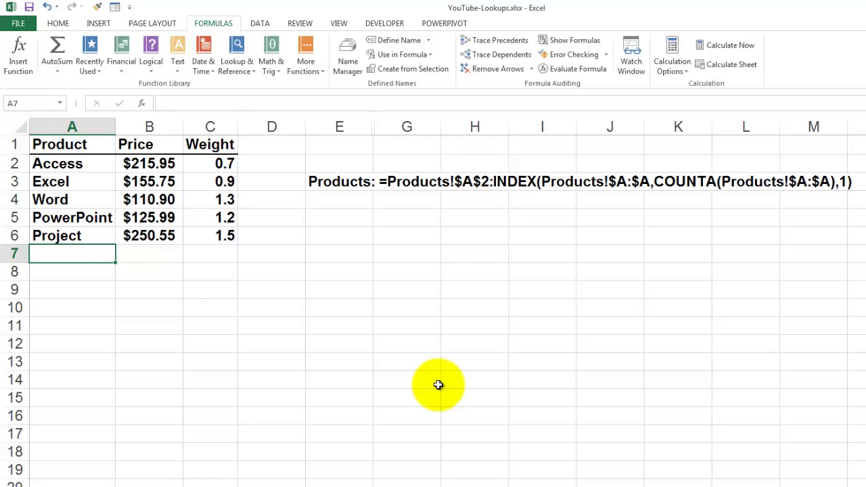
- Apply data validation to the selected Client column on the Orders sheet, allowing a List with the source =Clients
click(79, 485)
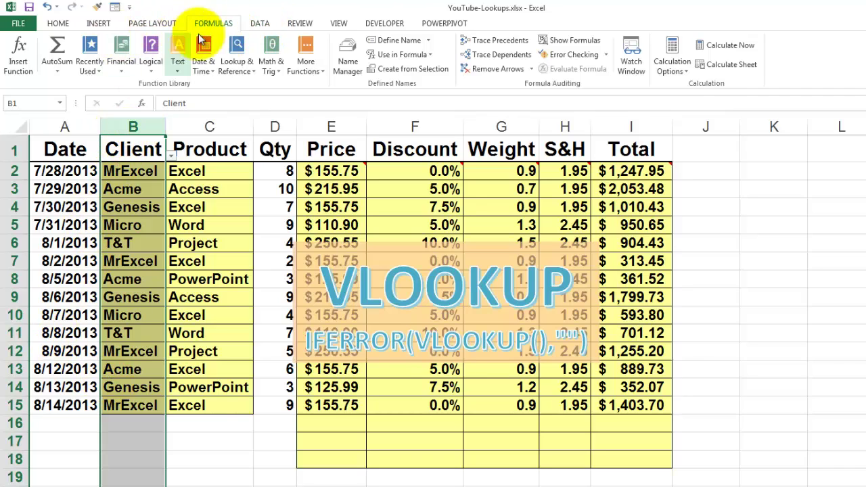
click(261, 24)
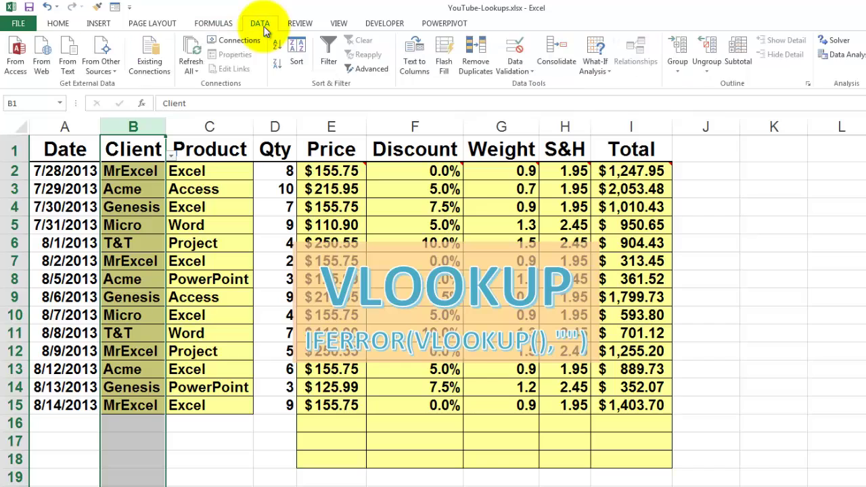
click(533, 72)
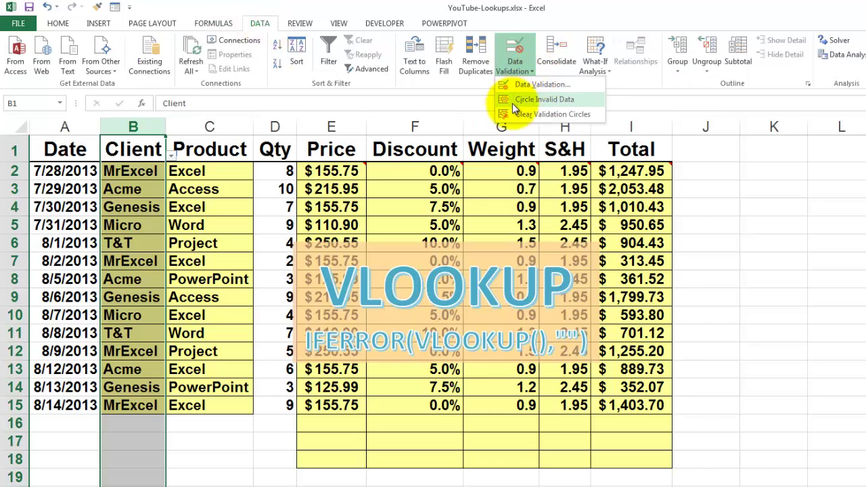
click(535, 84)
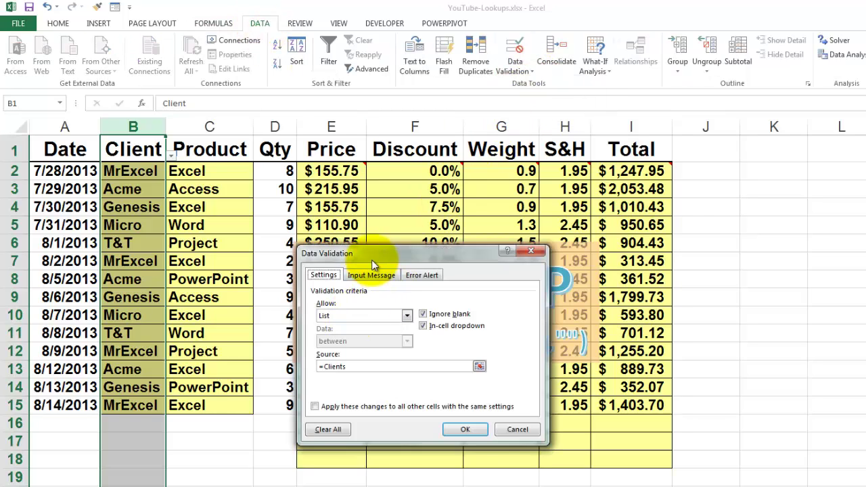
drag(374, 256, 337, 187)
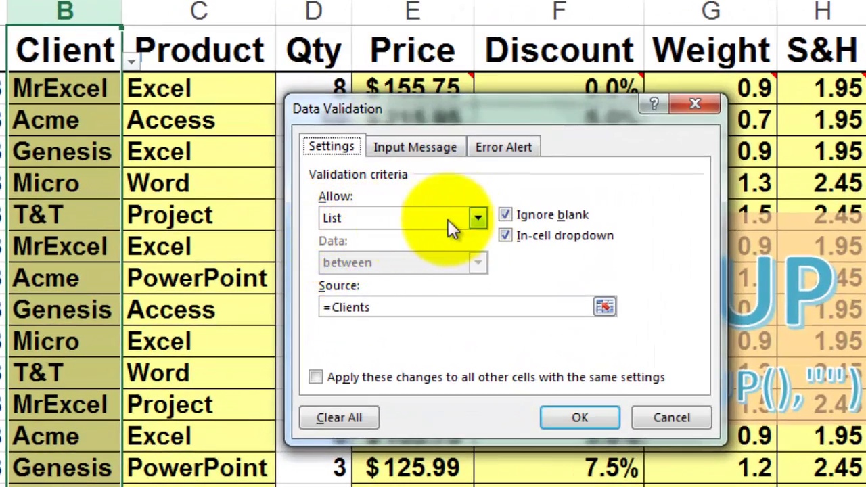
click(478, 217)
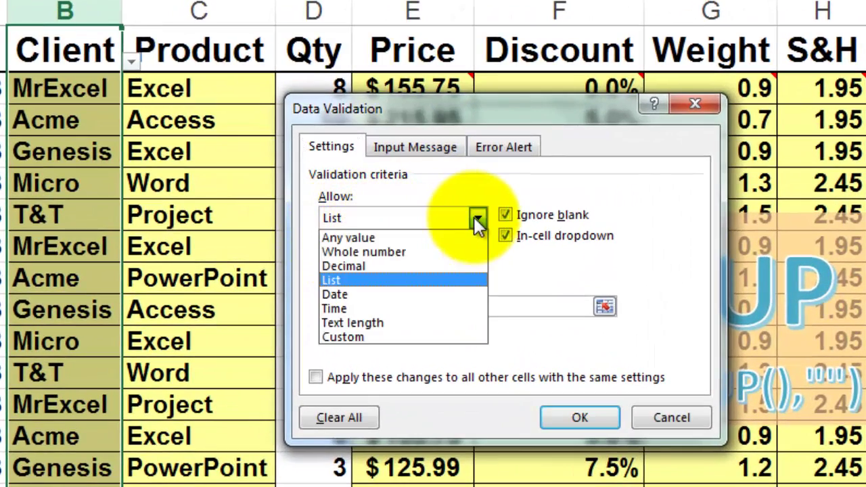
click(354, 279)
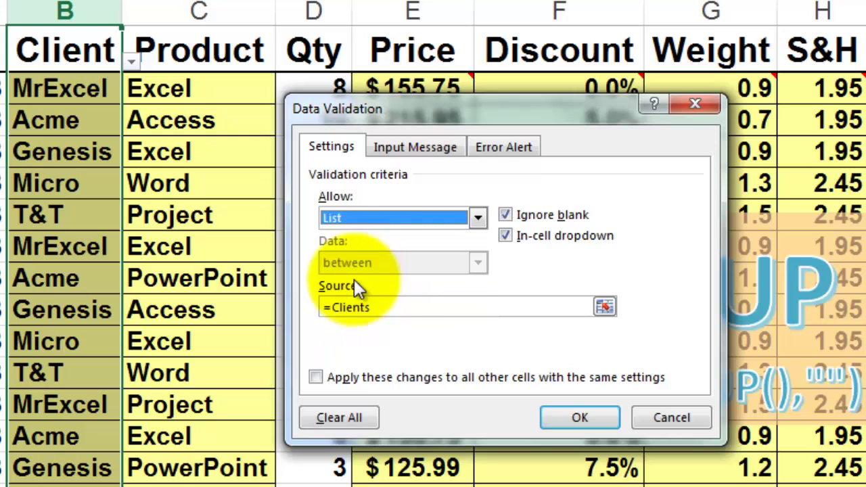
click(391, 309)
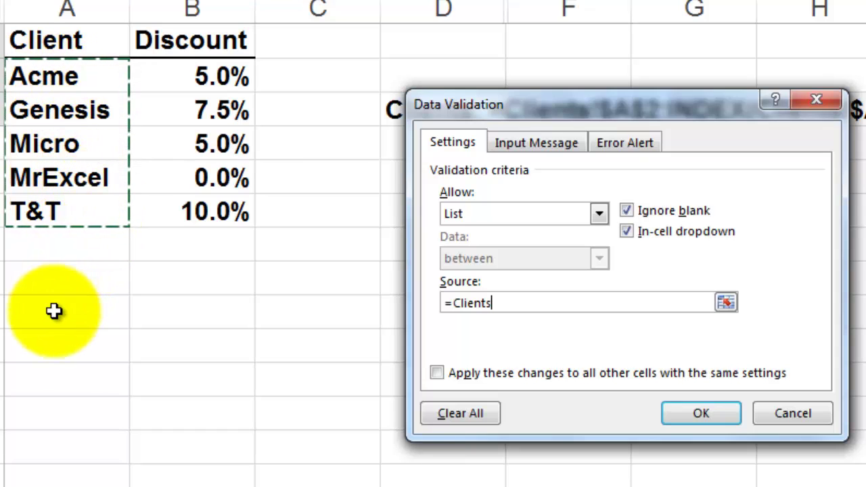
click(527, 312)
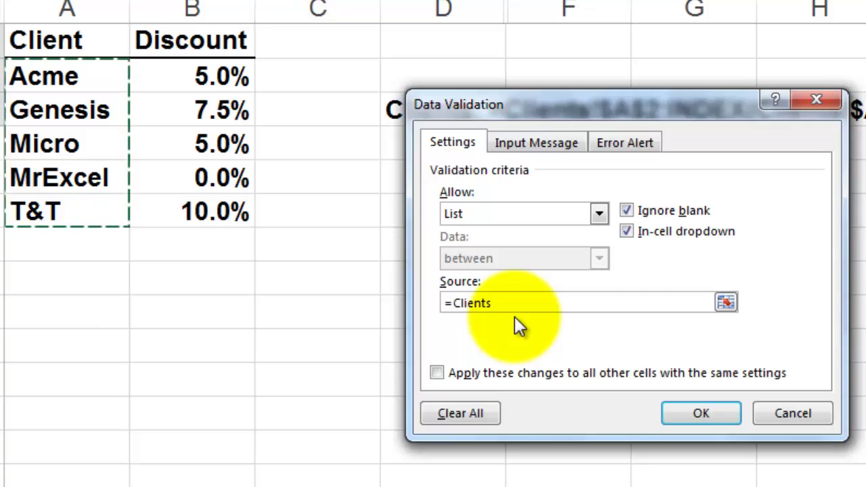
click(707, 414)
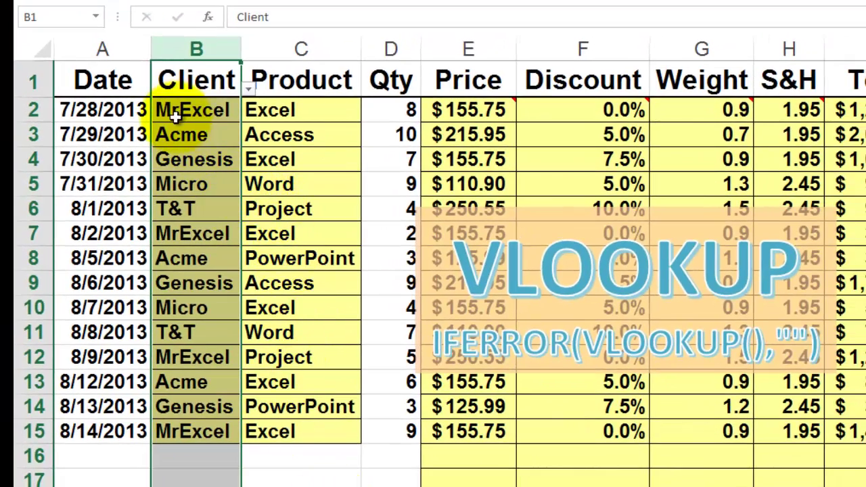
- Check the client choices offered in empty cell B17 without picking one
click(191, 460)
click(193, 478)
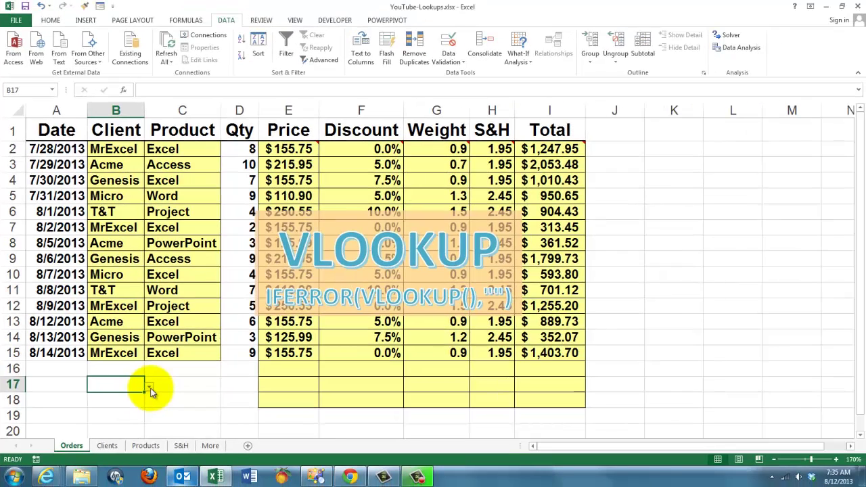
click(208, 445)
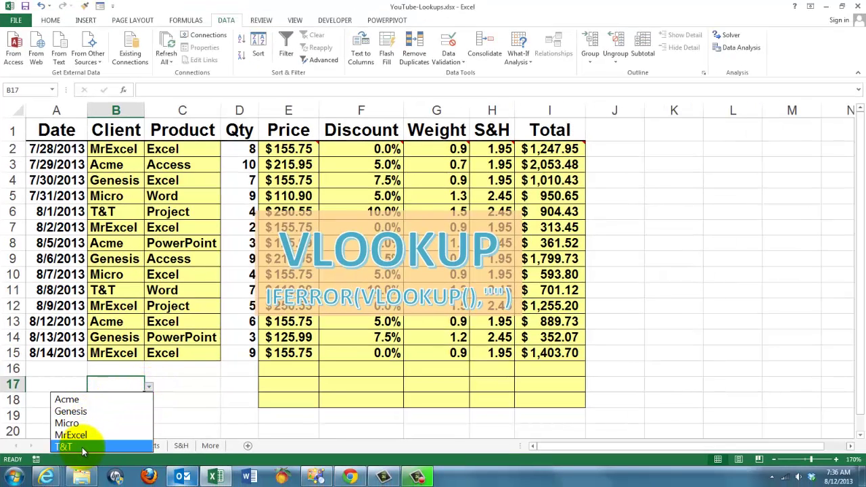
key(Escape)
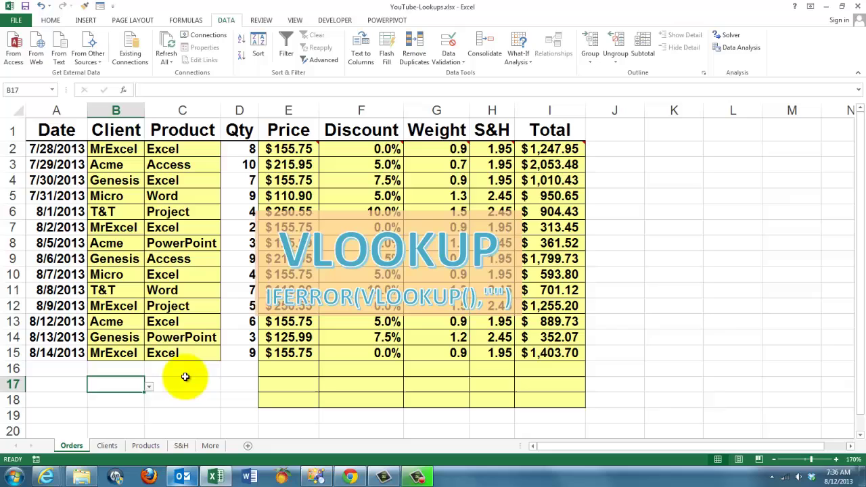
- Apply data validation to the entire Product column, allowing a List with the source =Products
click(182, 111)
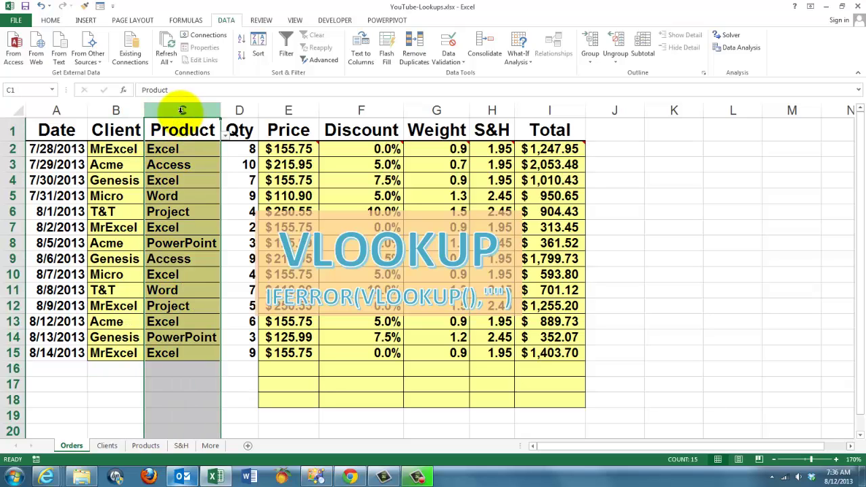
click(462, 64)
click(474, 72)
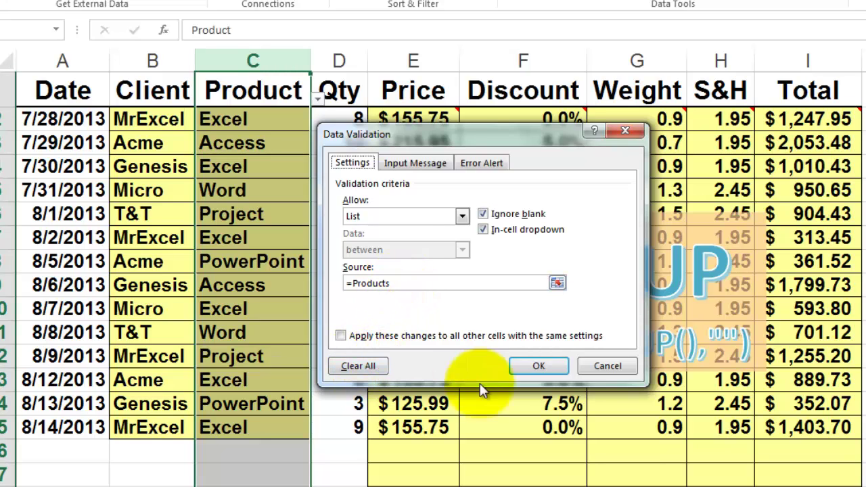
click(540, 363)
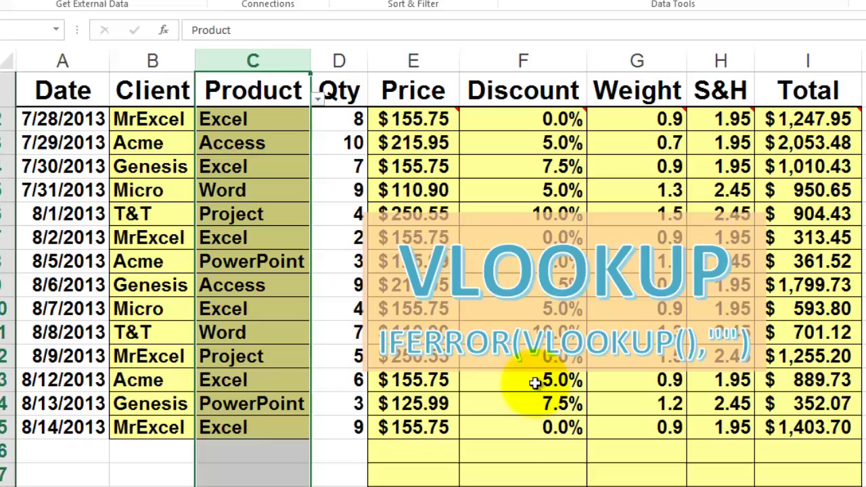
- Check the product choices offered in empty cell C17 without picking one
click(227, 473)
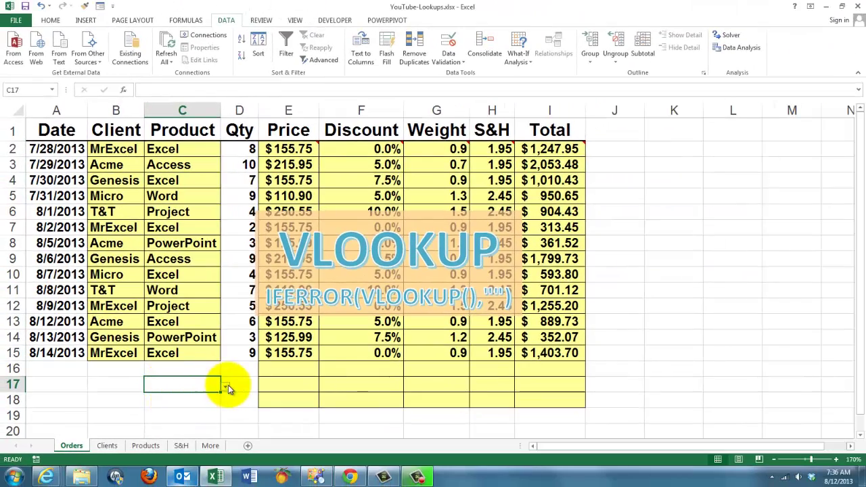
click(226, 387)
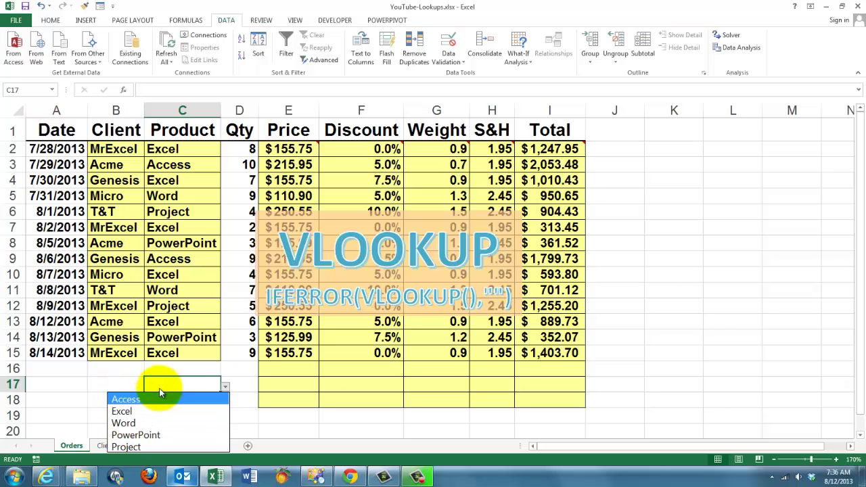
key(Escape)
click(112, 147)
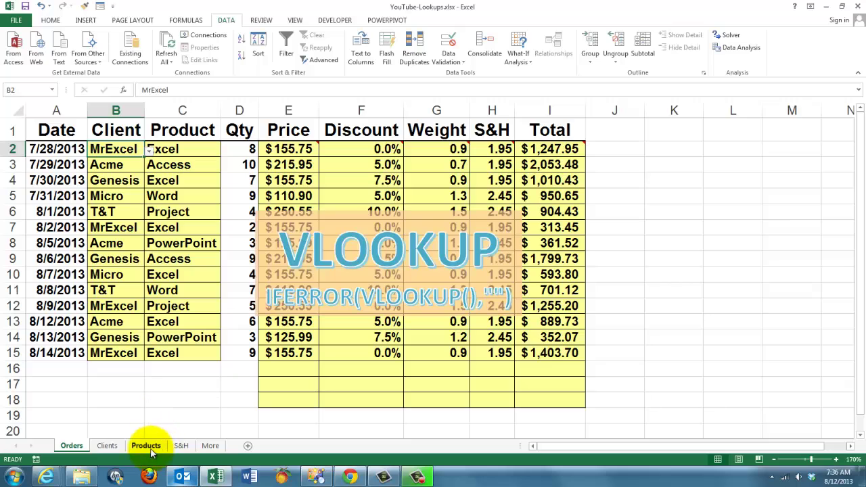
- Highlight the product data on the Products sheet from A2, extend the selection through C9, and return to A2
click(145, 446)
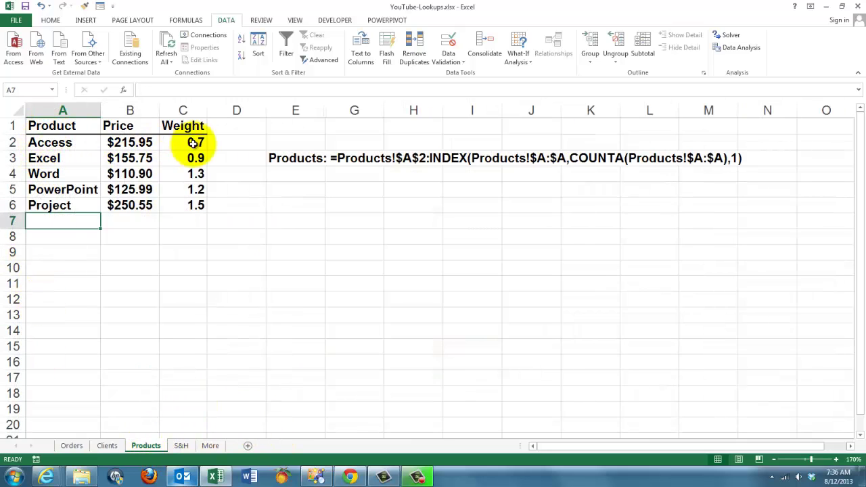
click(39, 143)
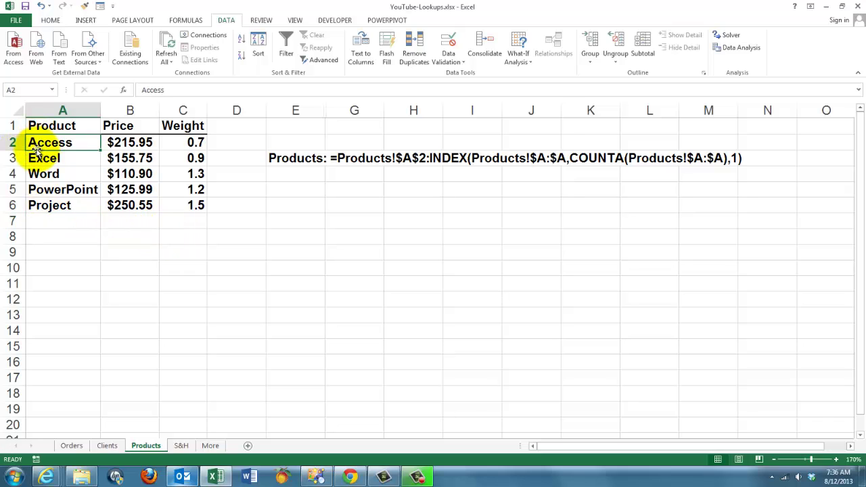
key(ctrl+shift+Down)
key(ctrl+shift+Right)
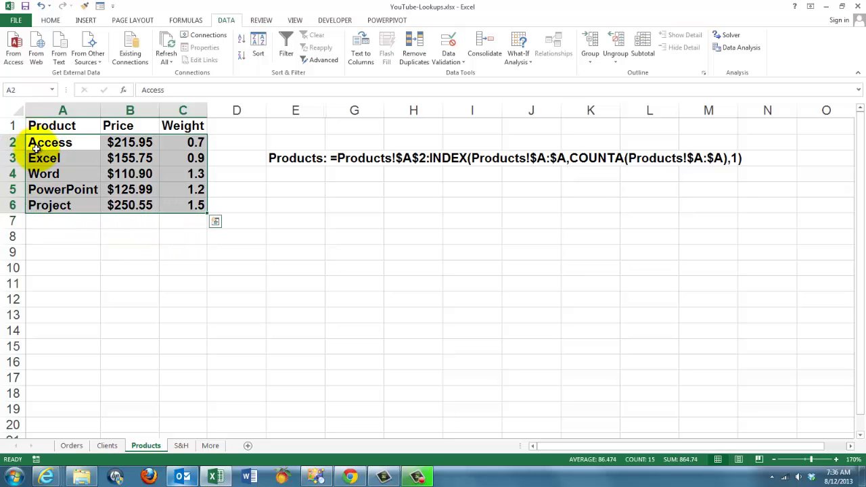
key(shift+Down)
key(shift+Down)
key(shift+Down)
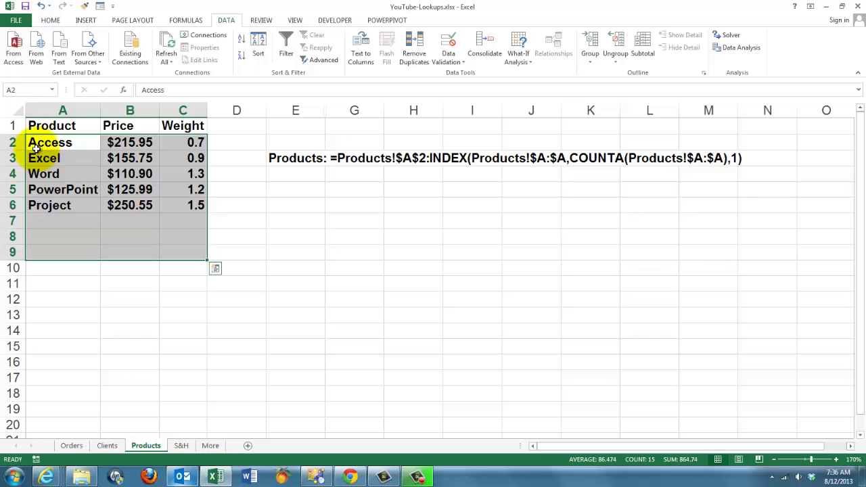
click(51, 144)
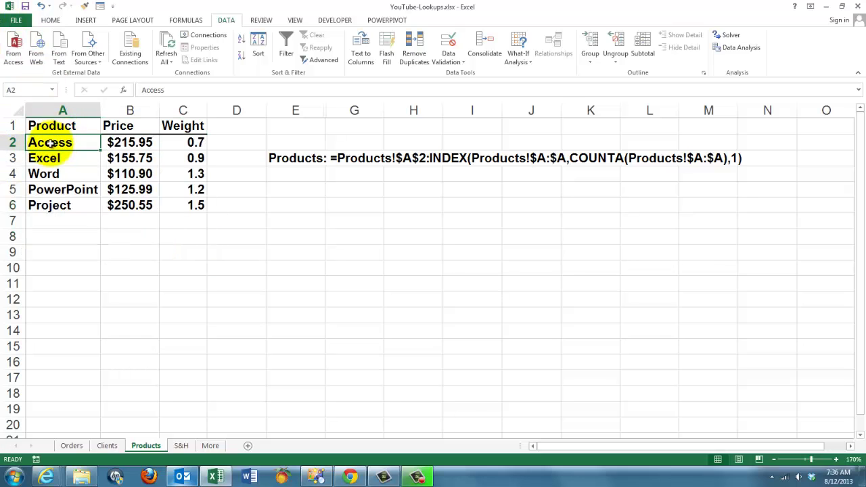
- Unhide column F on the Products sheet to reveal the ProductData name formula
right_click(325, 113)
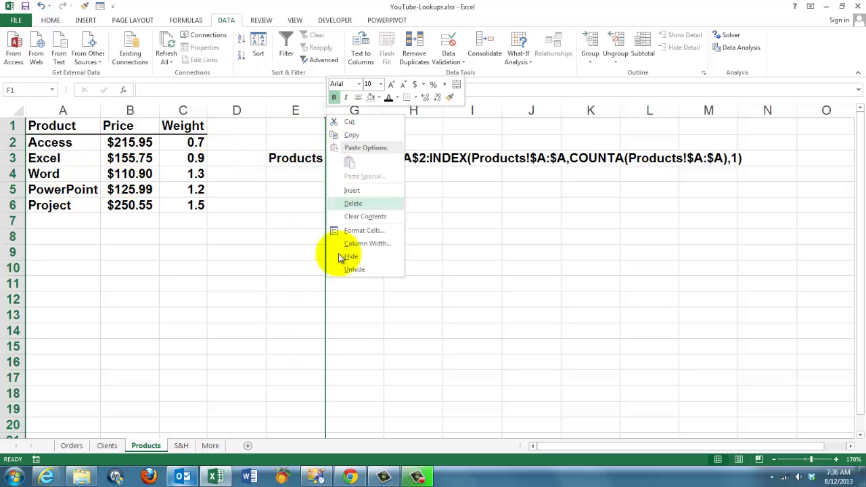
click(354, 270)
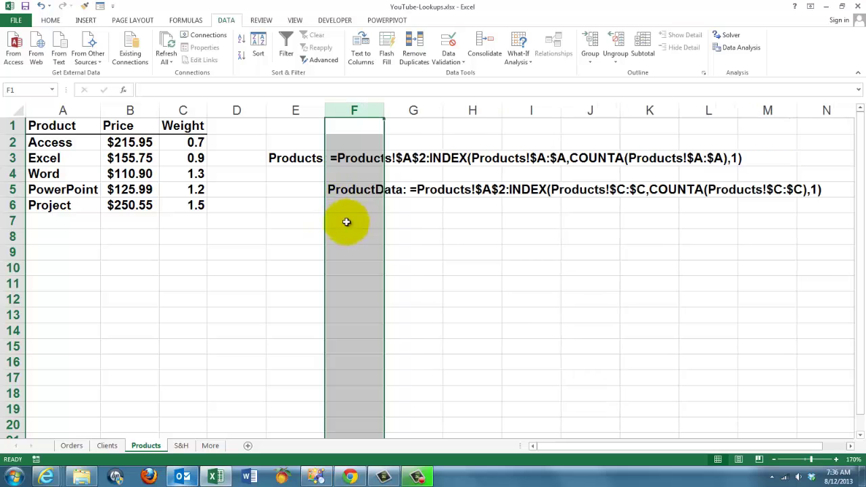
click(352, 204)
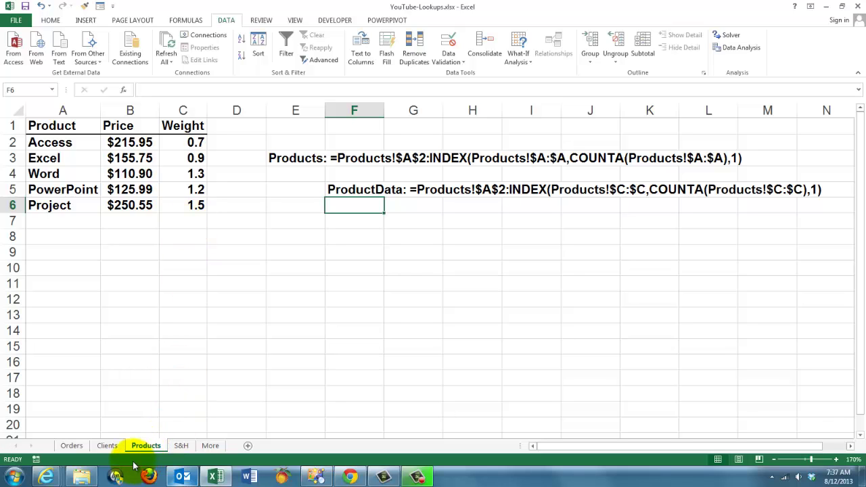
- Unhide column E on the Clients sheet to reveal the ClientData name formula
click(107, 446)
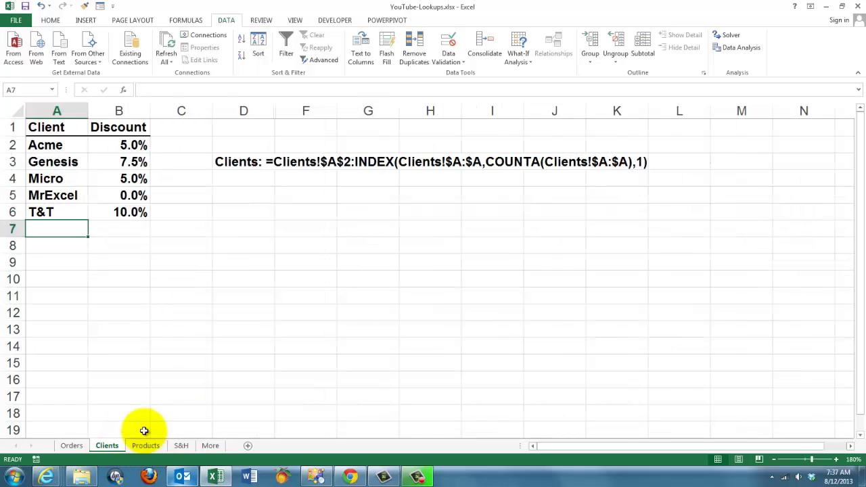
right_click(275, 112)
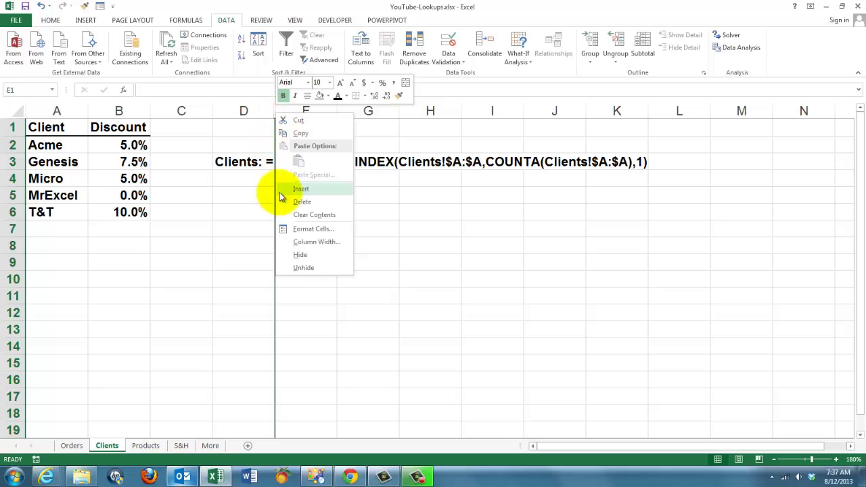
click(313, 269)
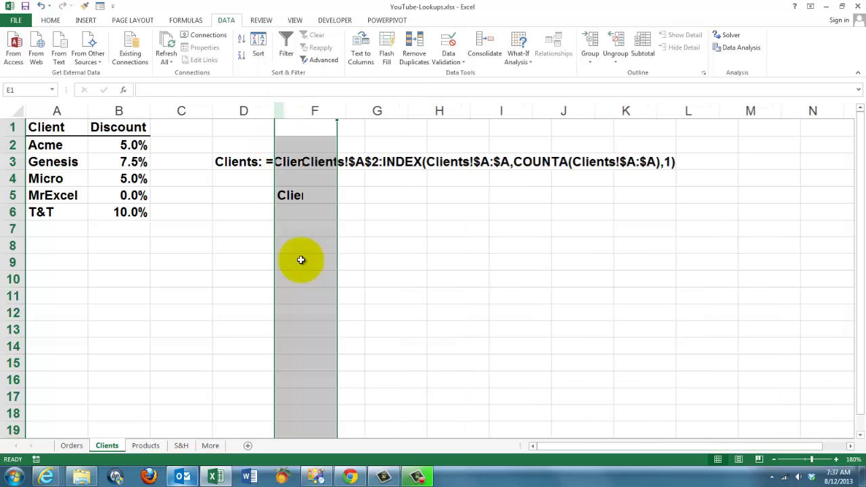
click(304, 215)
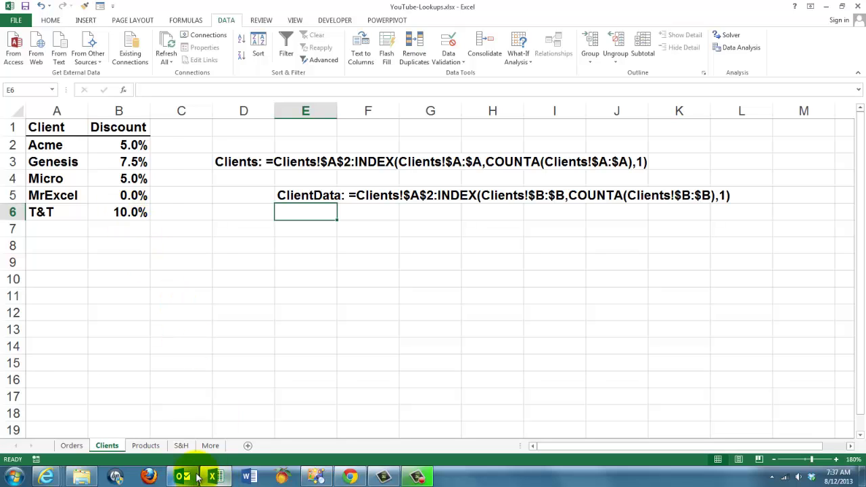
- Examine the Weights name formula on the S&H sheet and the formula comments for Price through Total in row 2 of Orders
click(181, 446)
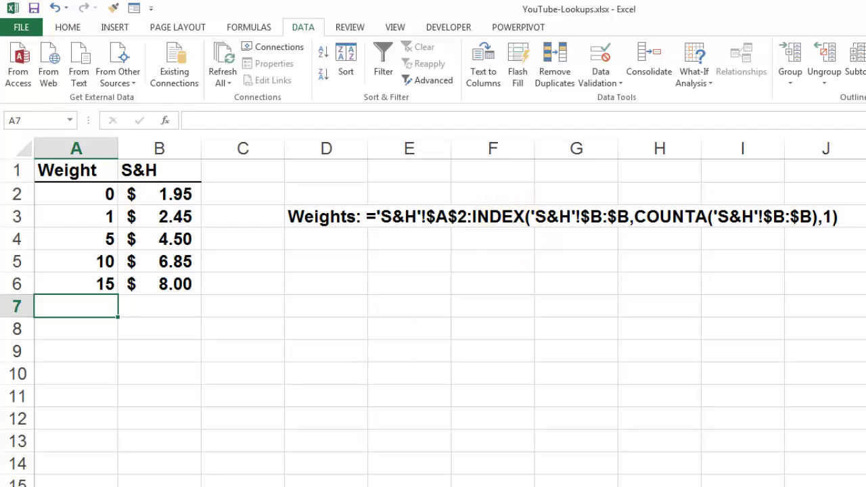
click(71, 479)
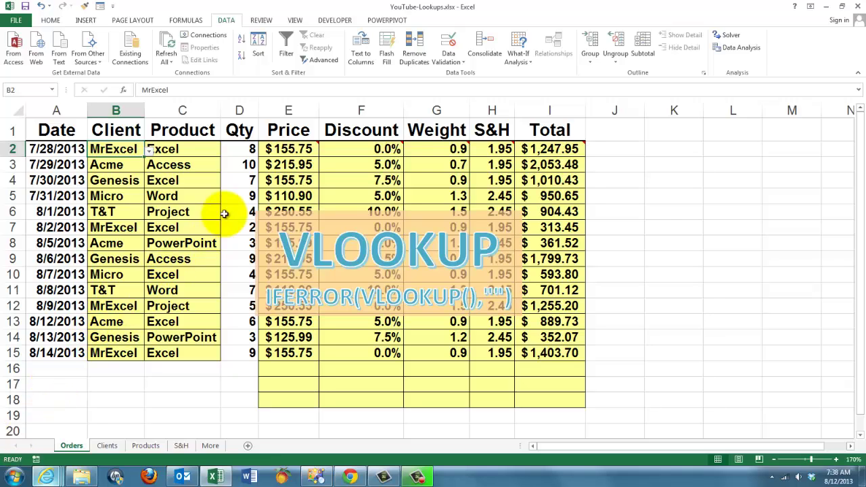
mouse_move(276, 150)
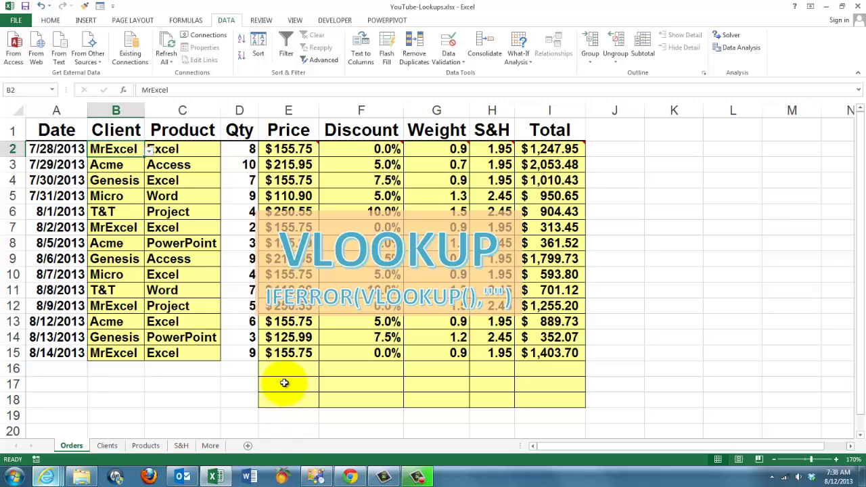
mouse_move(291, 148)
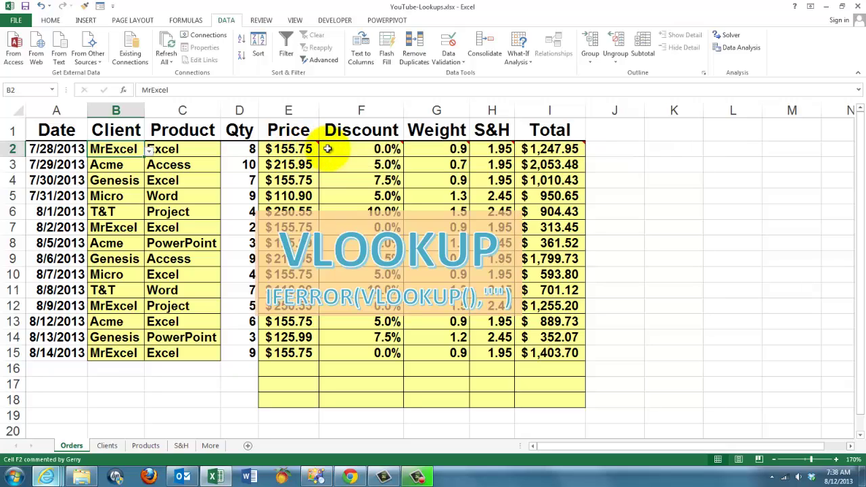
mouse_move(332, 149)
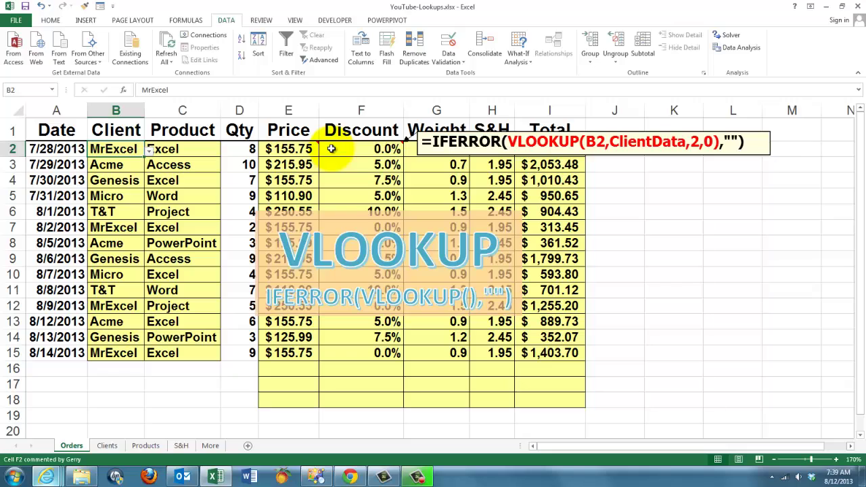
mouse_move(419, 149)
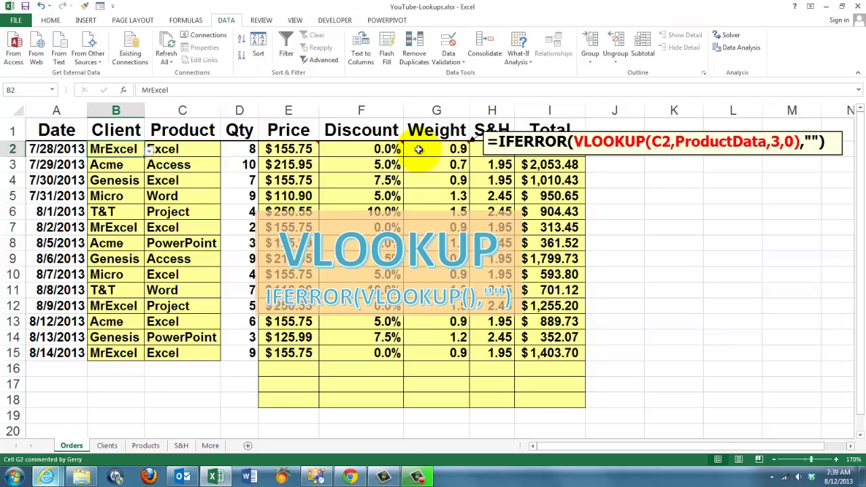
mouse_move(478, 148)
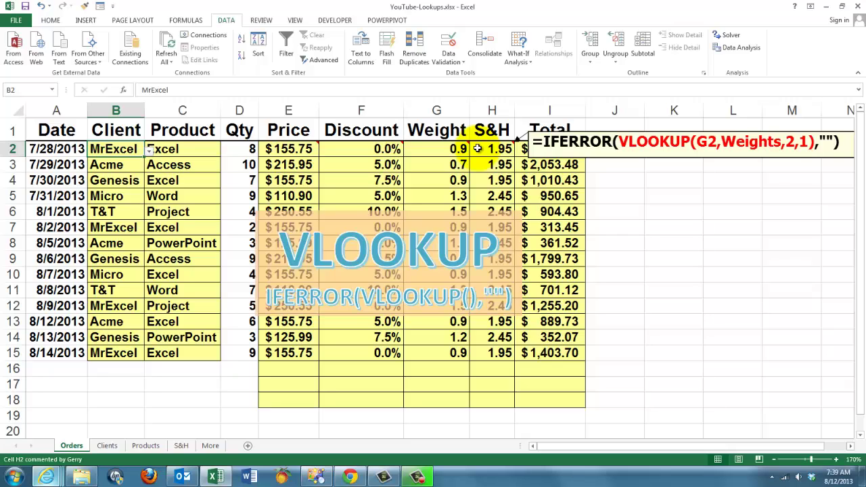
mouse_move(545, 149)
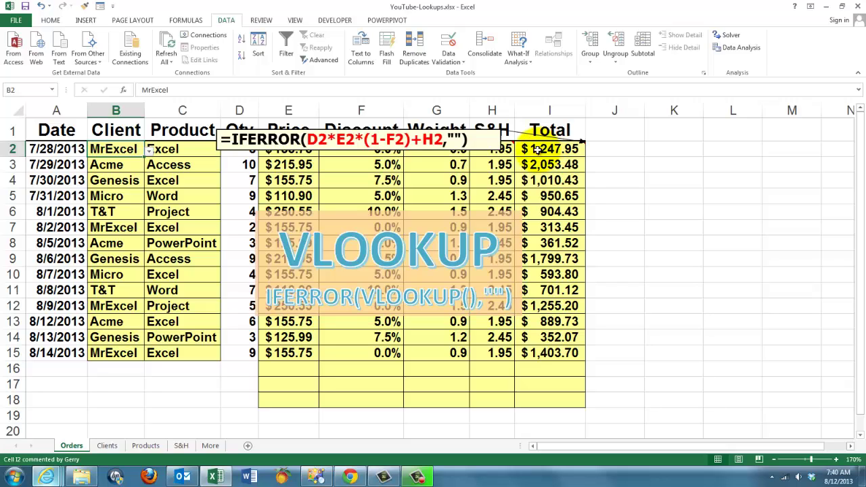
- Start a new order in row 16 with the current date 8/12/2013 and the client Genesis
click(48, 368)
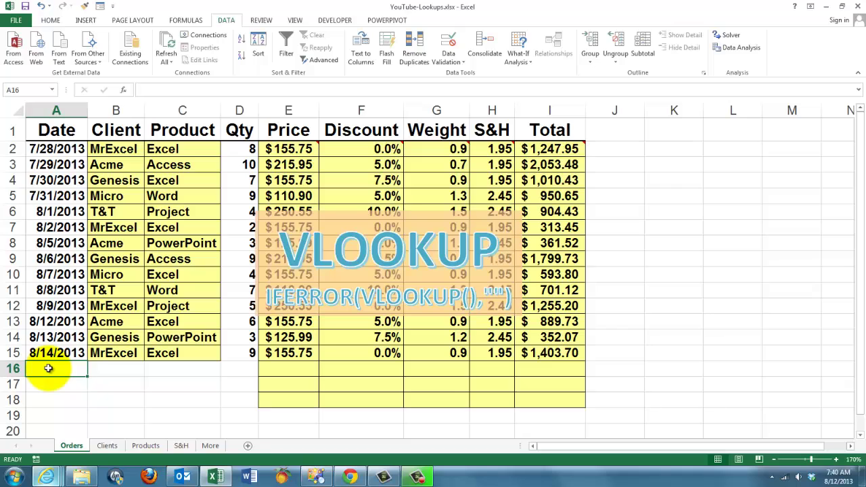
key(ctrl+semicolon)
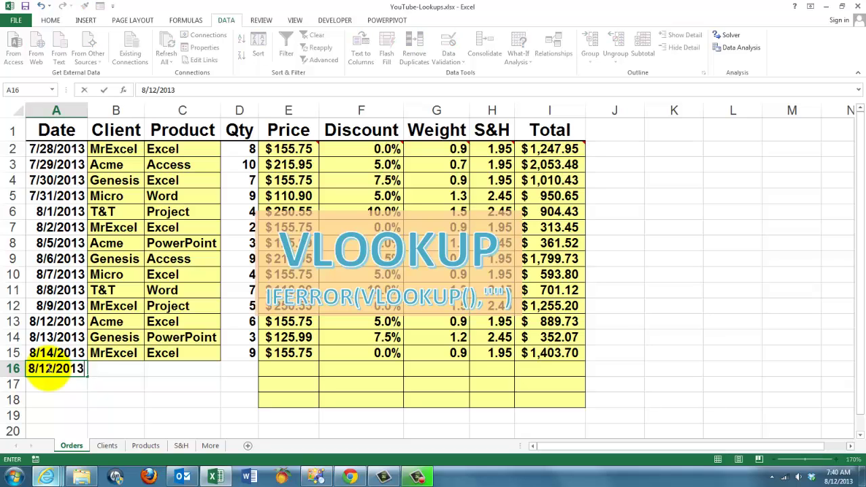
key(Tab)
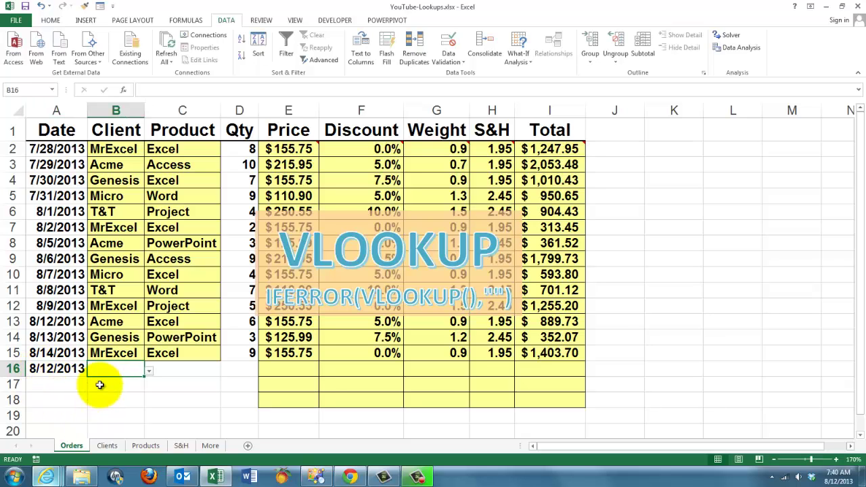
click(149, 371)
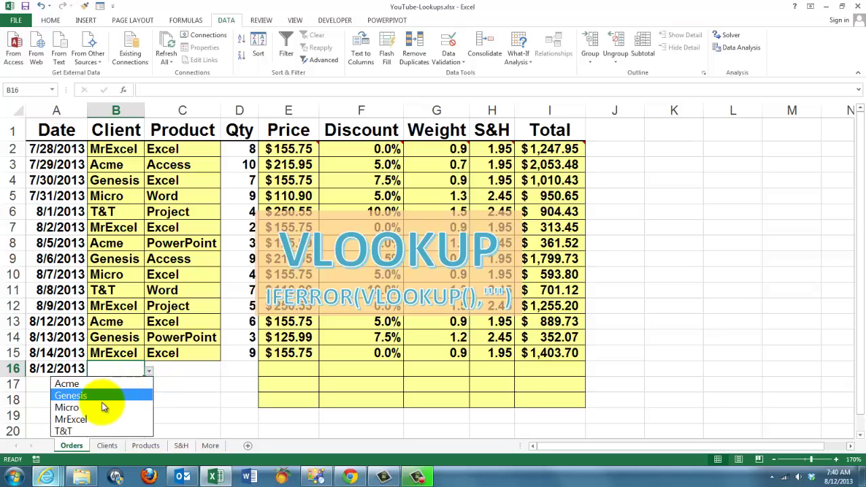
click(81, 397)
key(Tab)
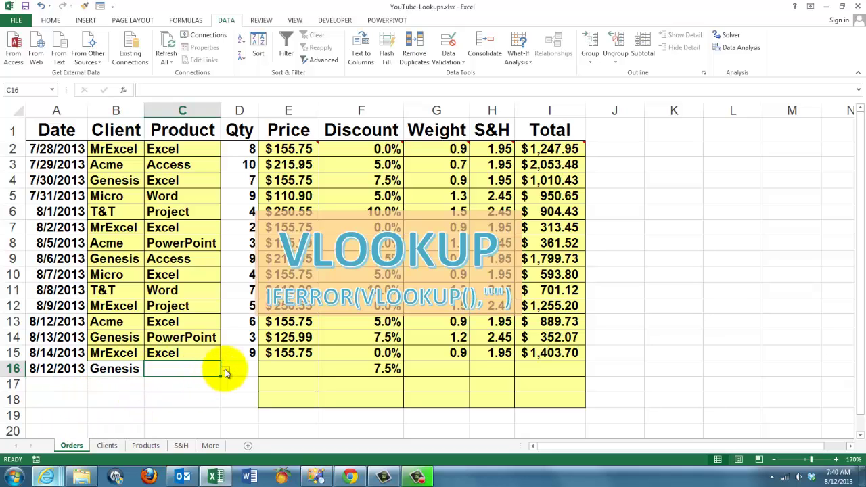
- Set the product of the row 16 order to Access and its quantity to 5
click(225, 370)
click(225, 383)
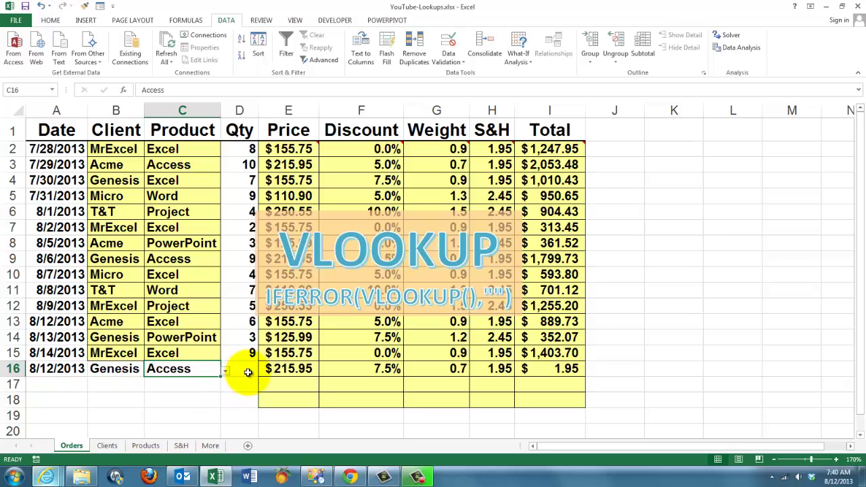
click(245, 371)
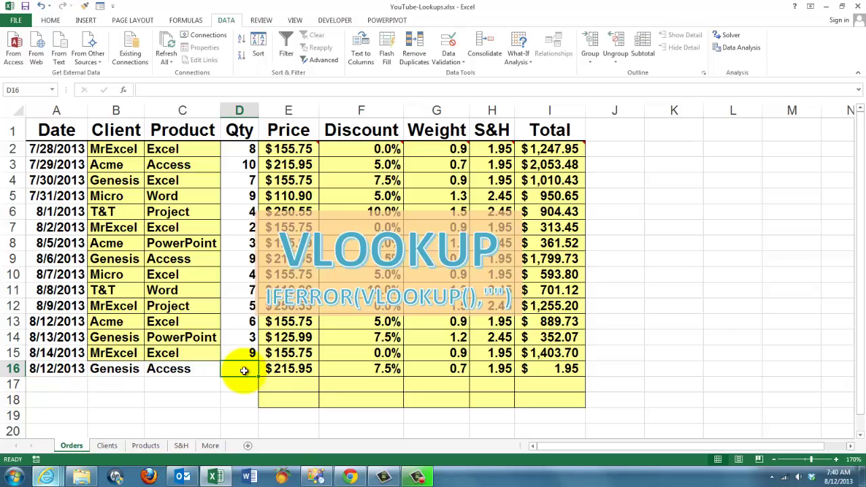
text(5)
key(Return)
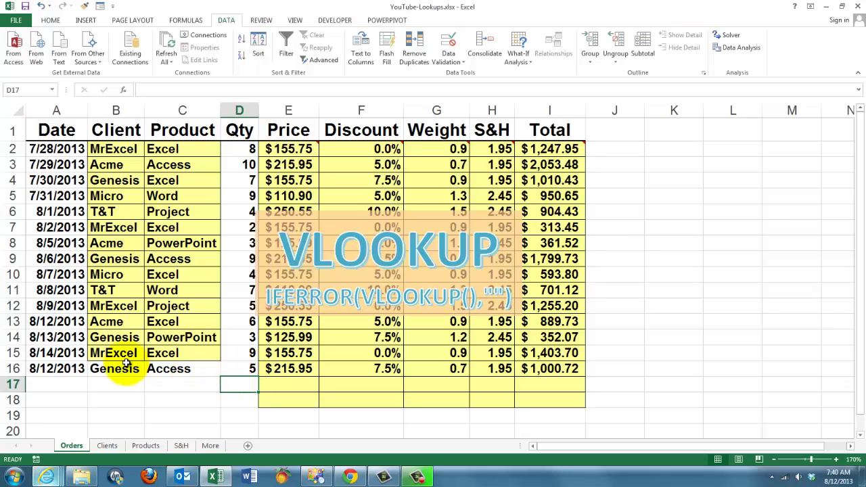
- Add the client Macro with a 5% discount in row 7 of the Clients sheet
click(110, 447)
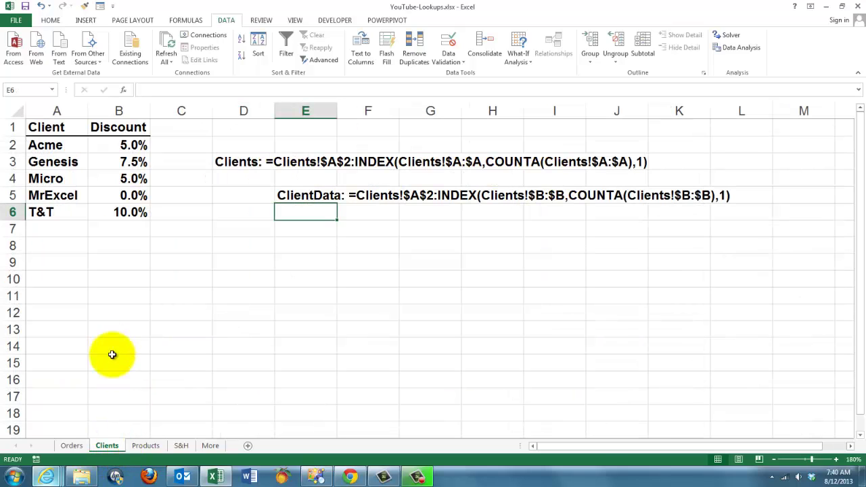
click(43, 232)
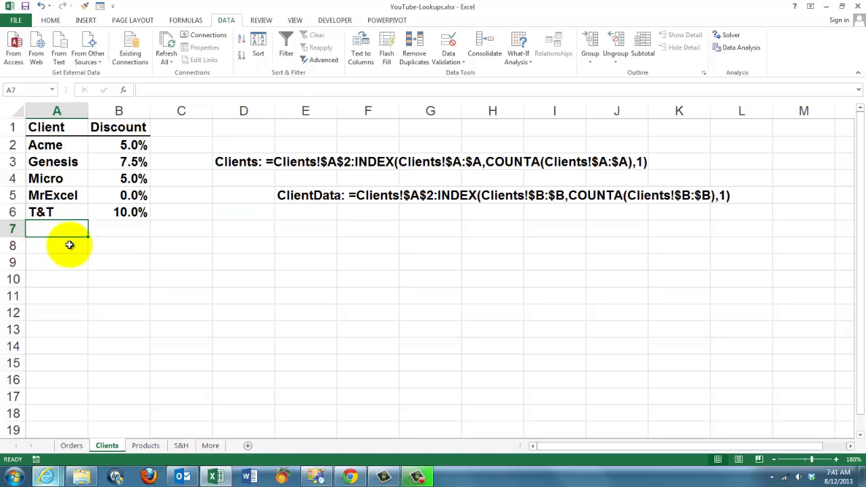
text(Macro)
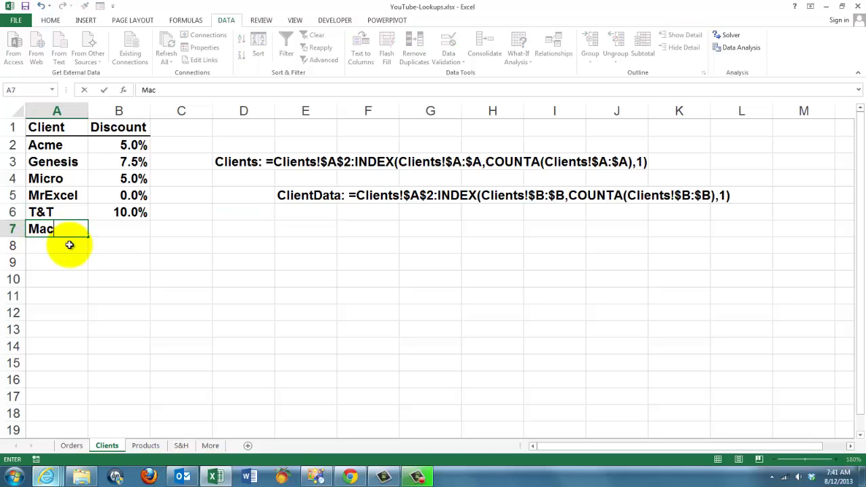
click(119, 230)
text(5%)
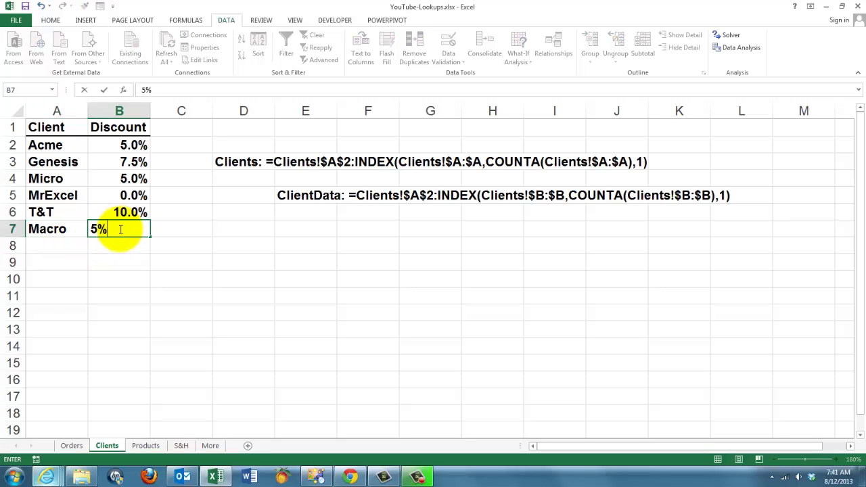
key(ctrl+Return)
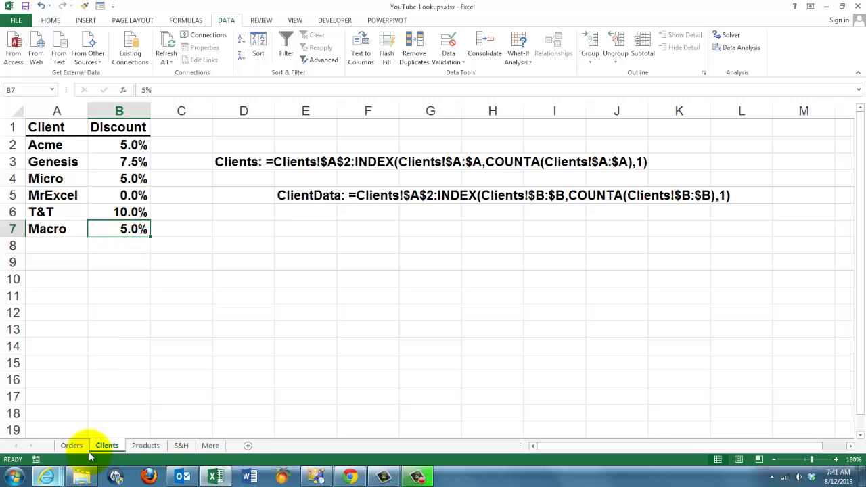
- Add the product C# with a price of 295 and a weight of 2.1 in row 7 of the Products sheet
click(146, 445)
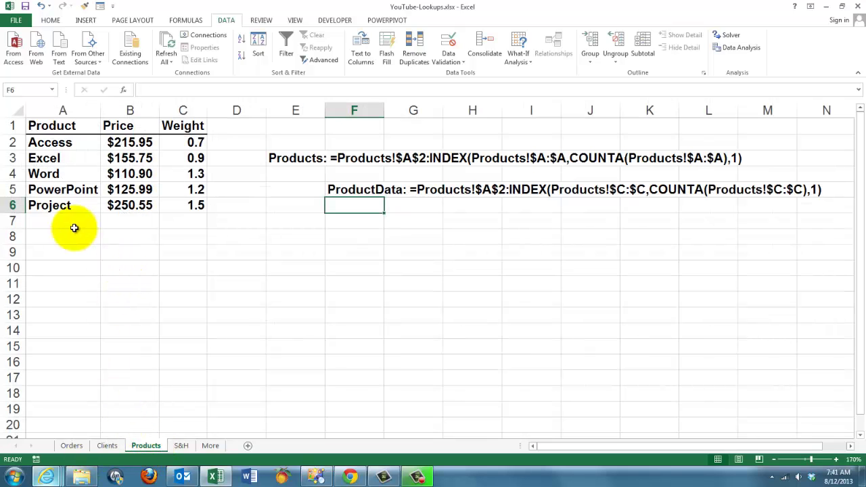
click(48, 222)
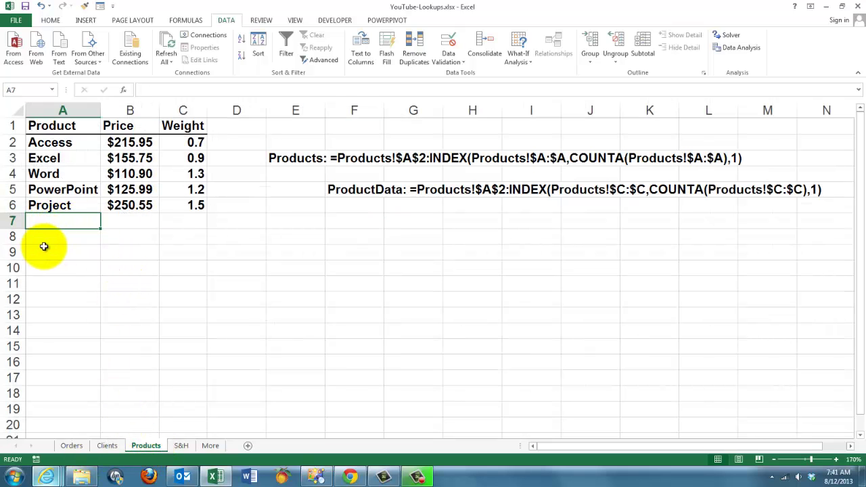
text(C#)
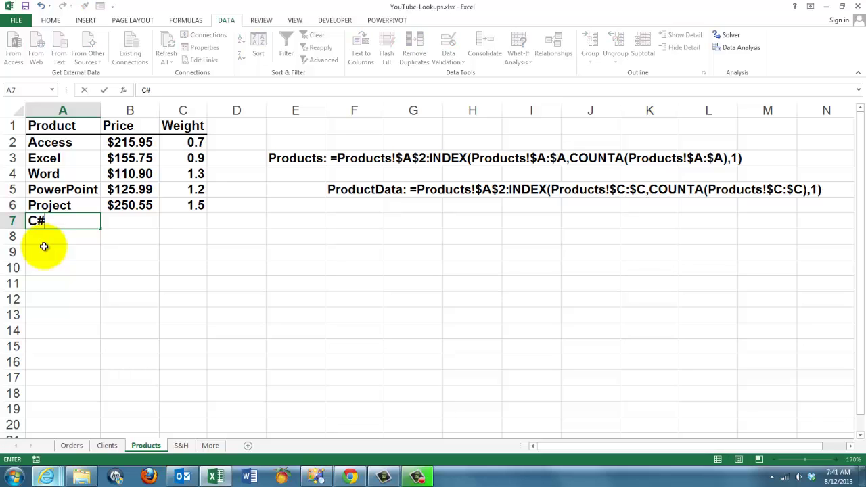
key(Tab)
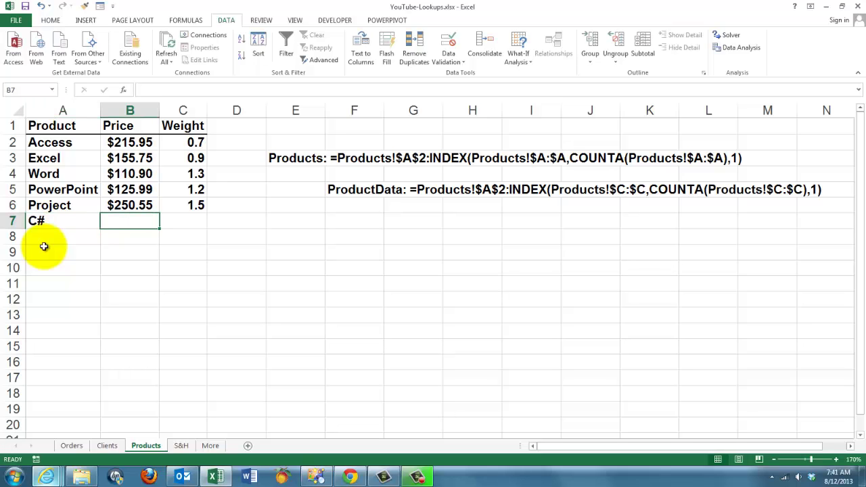
text(295)
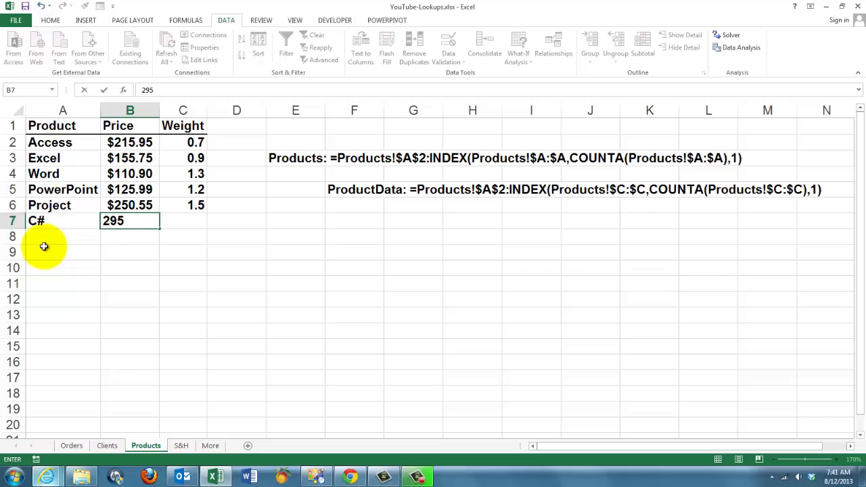
key(Tab)
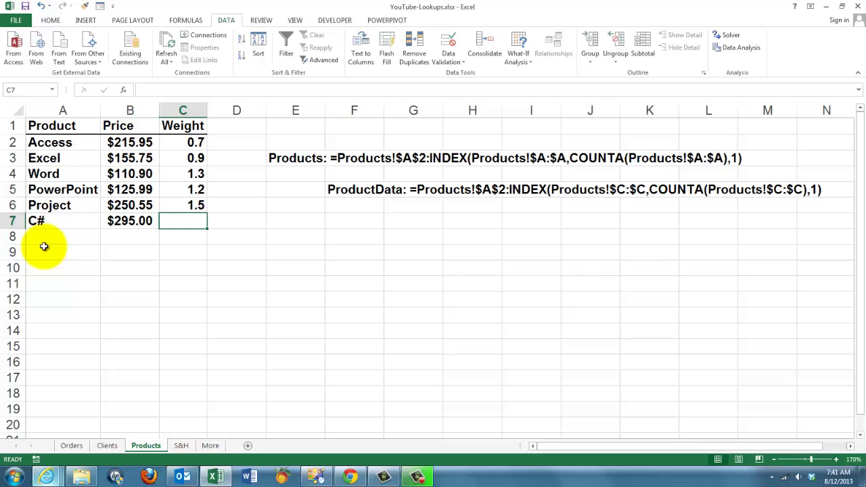
text(2.1)
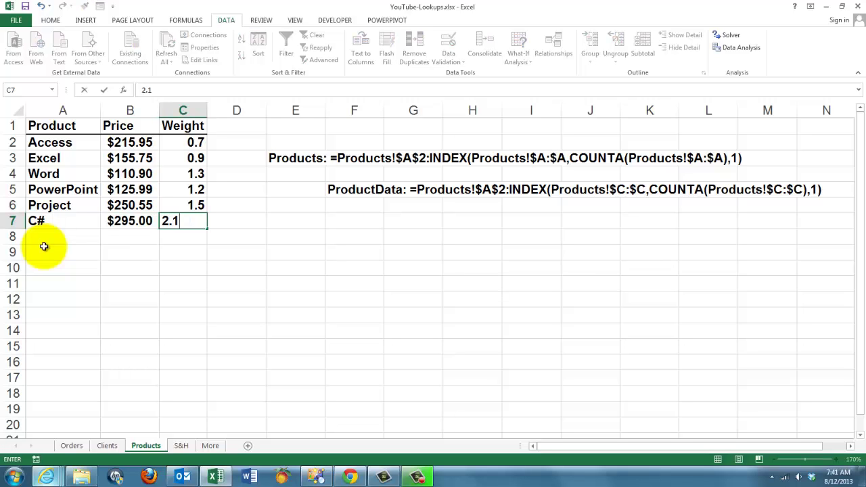
key(Tab)
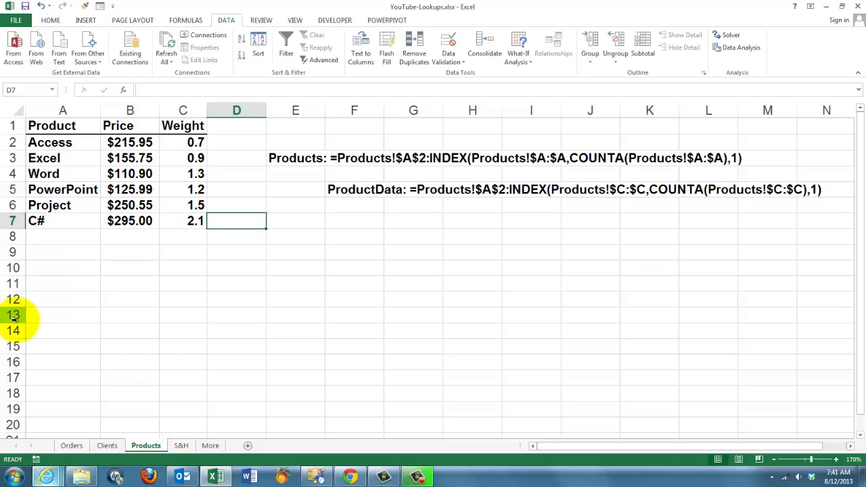
- Start a new order in row 17 of the Orders sheet with the current date 8/12/2013 and the client Macro
click(72, 446)
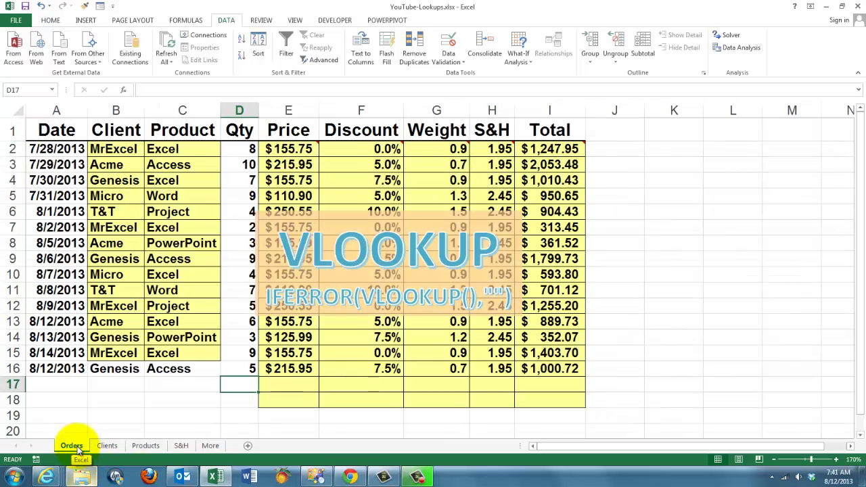
click(43, 384)
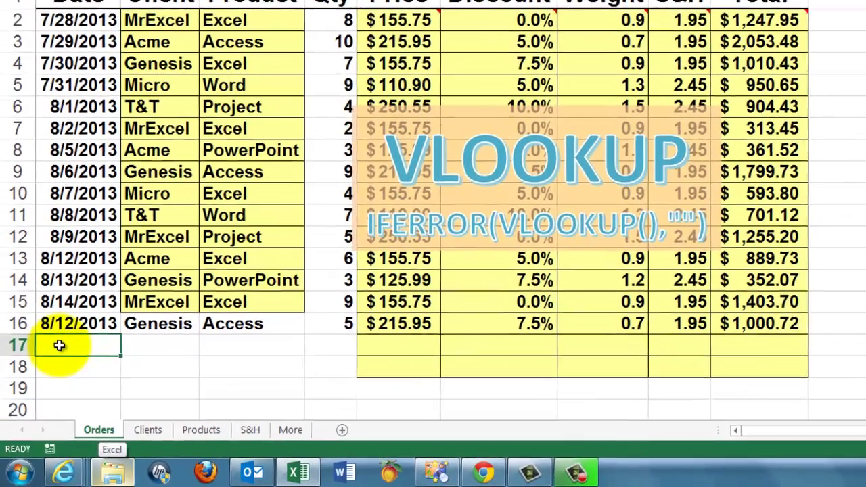
key(ctrl+semicolon)
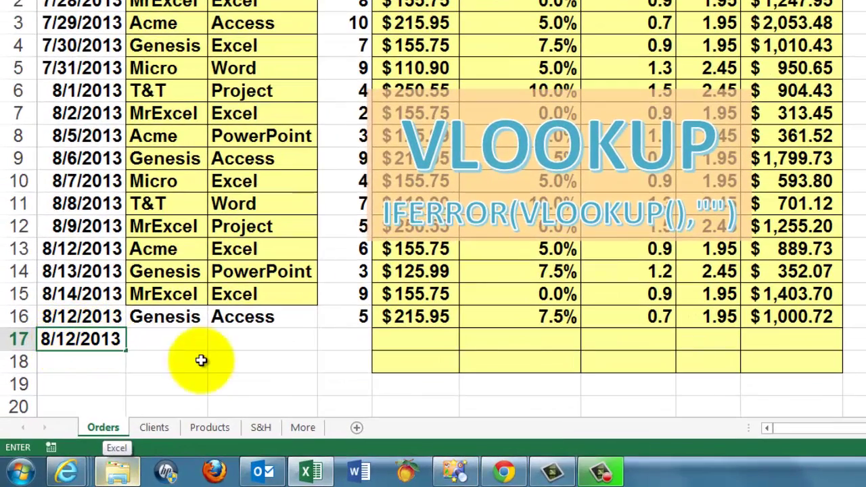
click(180, 342)
click(215, 344)
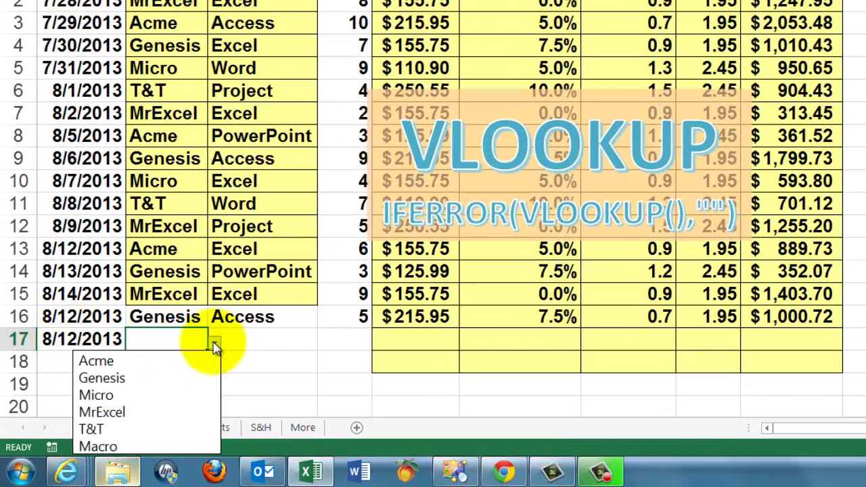
click(107, 447)
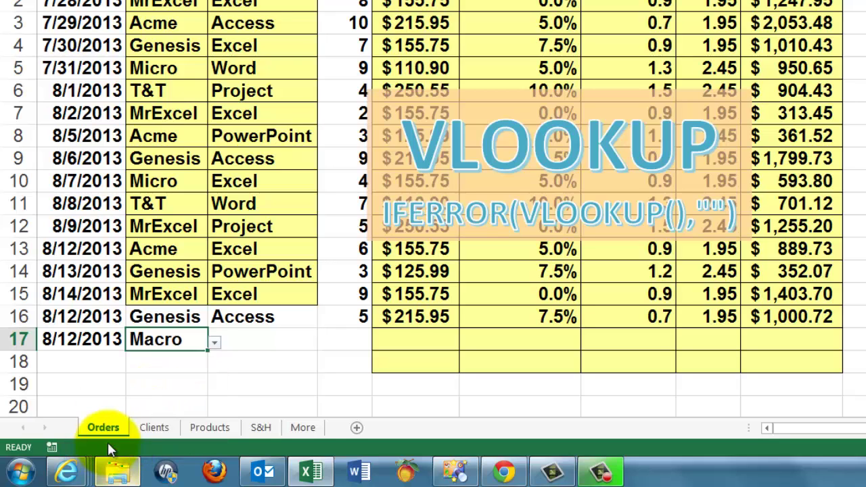
- Set the product of the row 17 order to C# and its quantity to 3
click(266, 338)
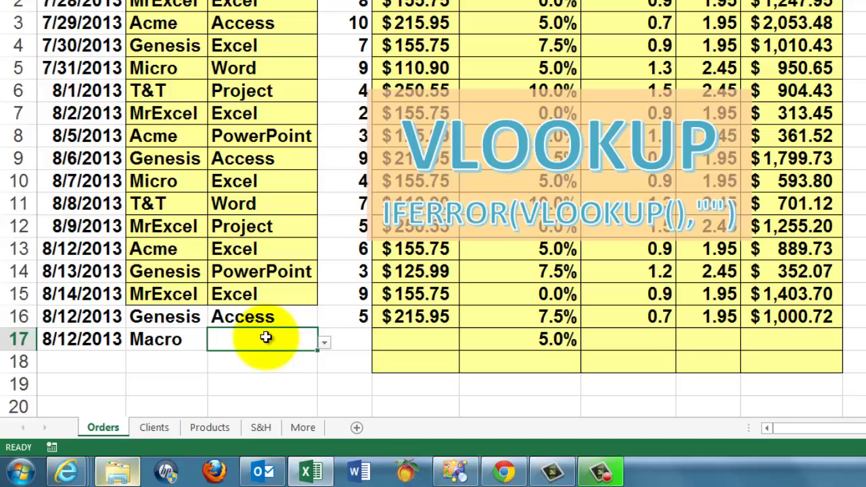
click(326, 347)
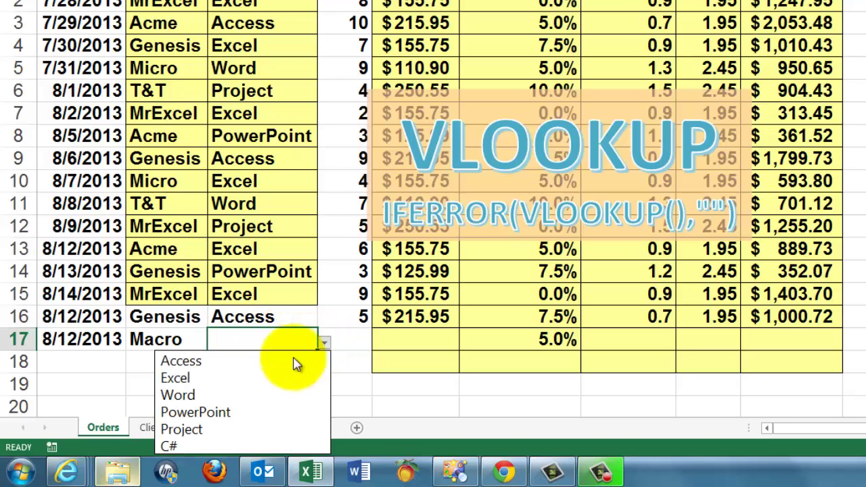
click(177, 379)
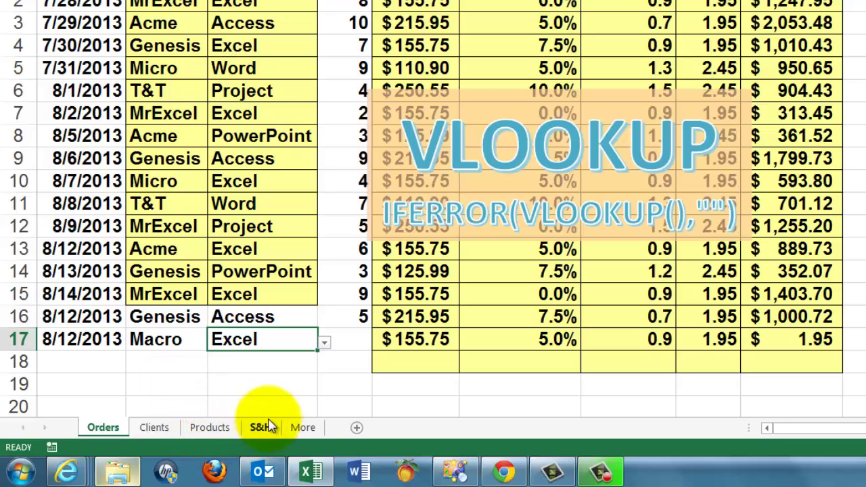
click(325, 343)
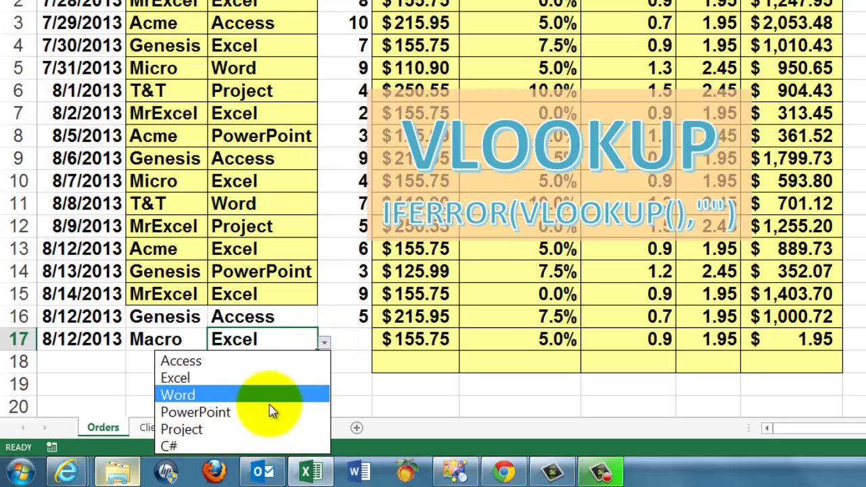
click(177, 445)
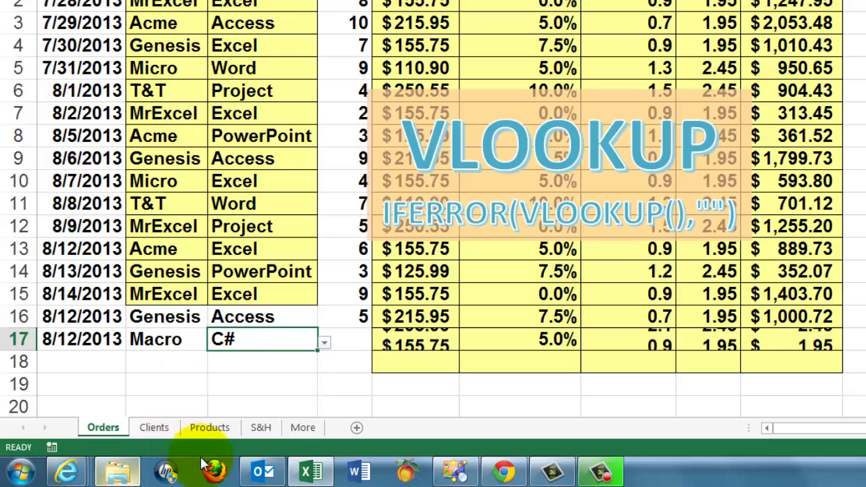
click(350, 342)
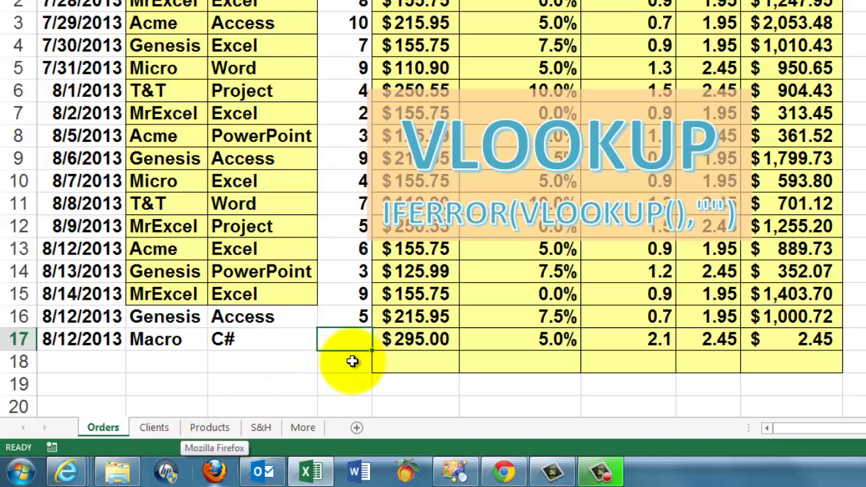
text(3)
key(Tab)
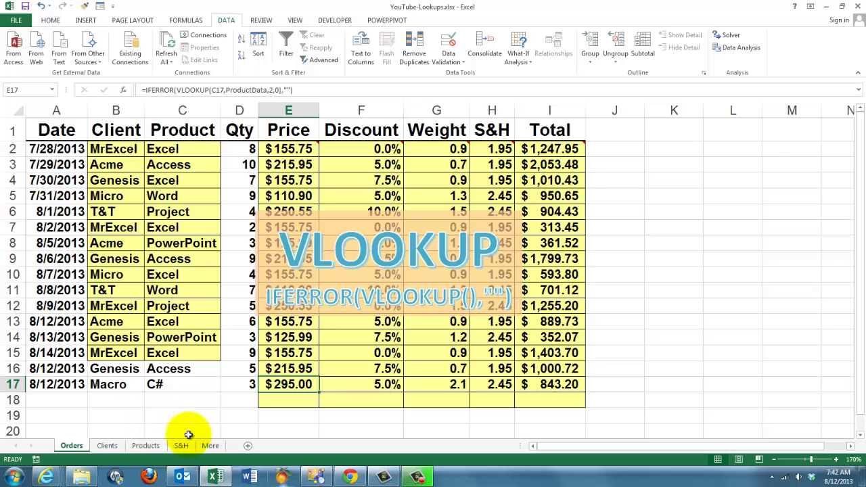
- Show the More sheet with the overview of the course modules
click(210, 445)
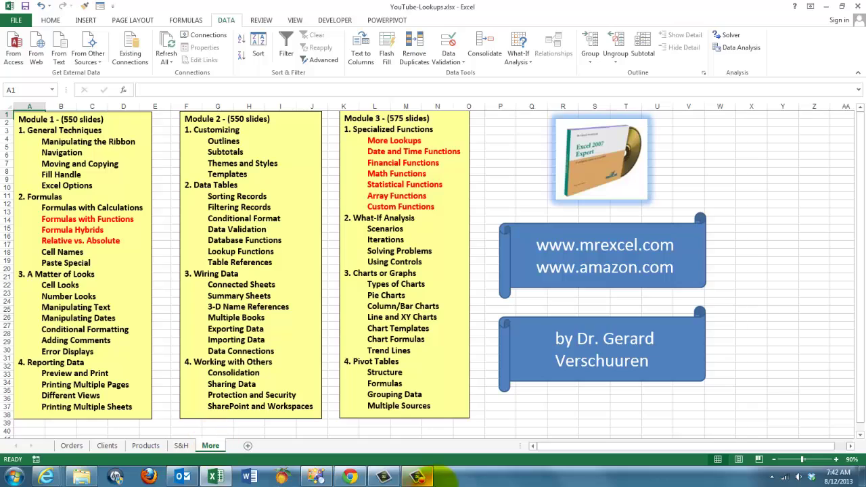